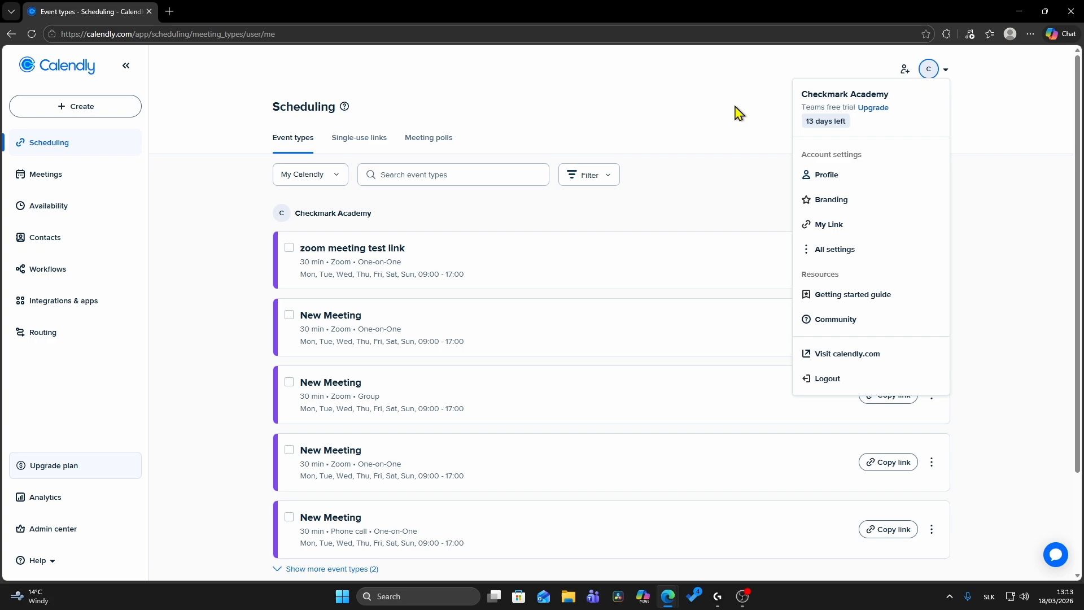
# Start a new one-on-one event type and name it "test meeting"
pyautogui.click(665, 136)
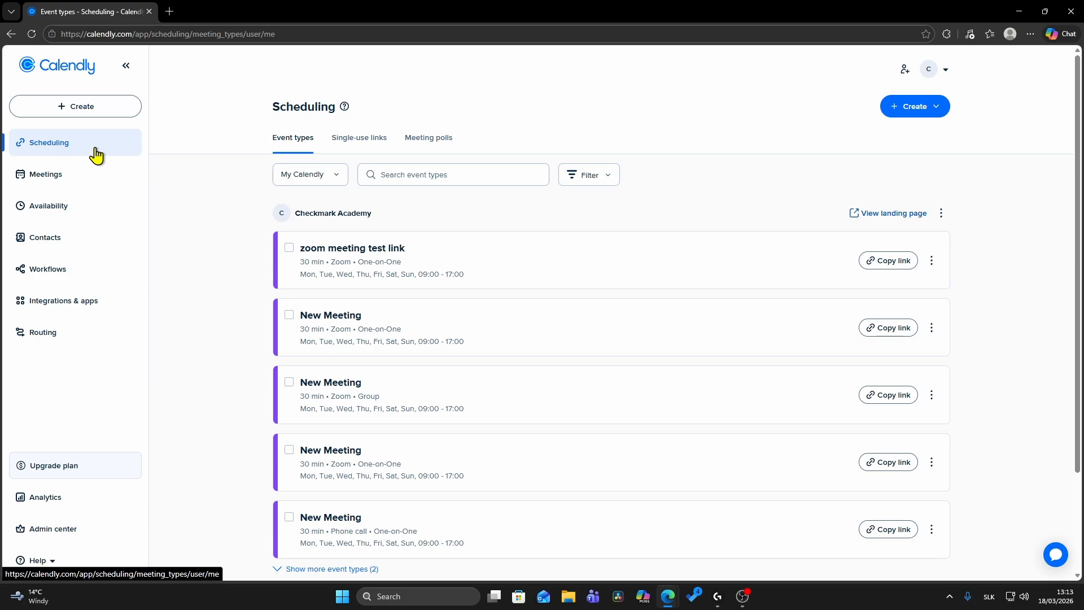
pyautogui.click(912, 111)
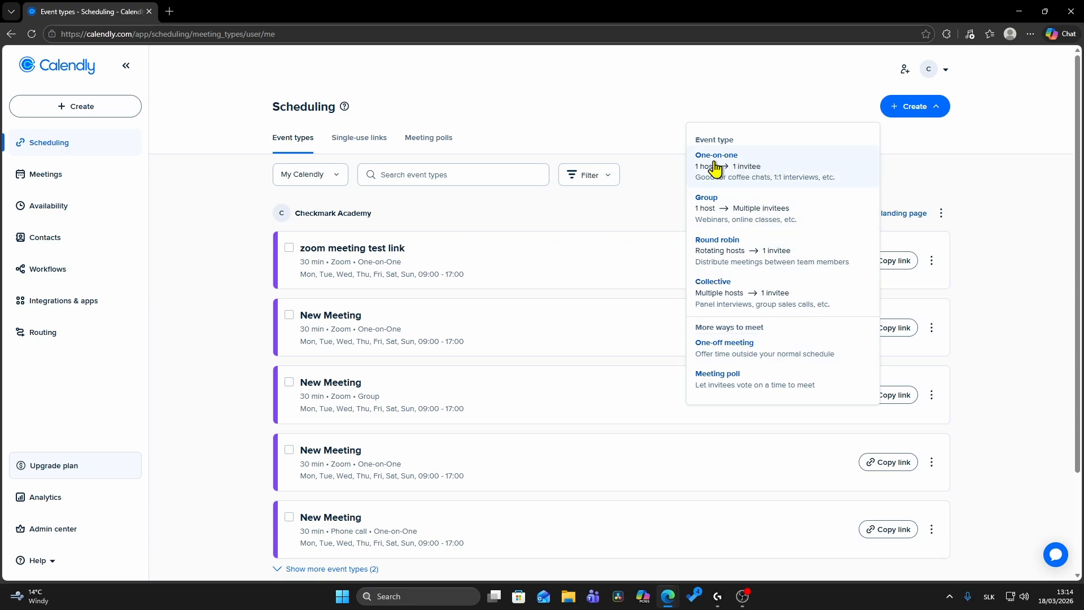
pyautogui.click(764, 172)
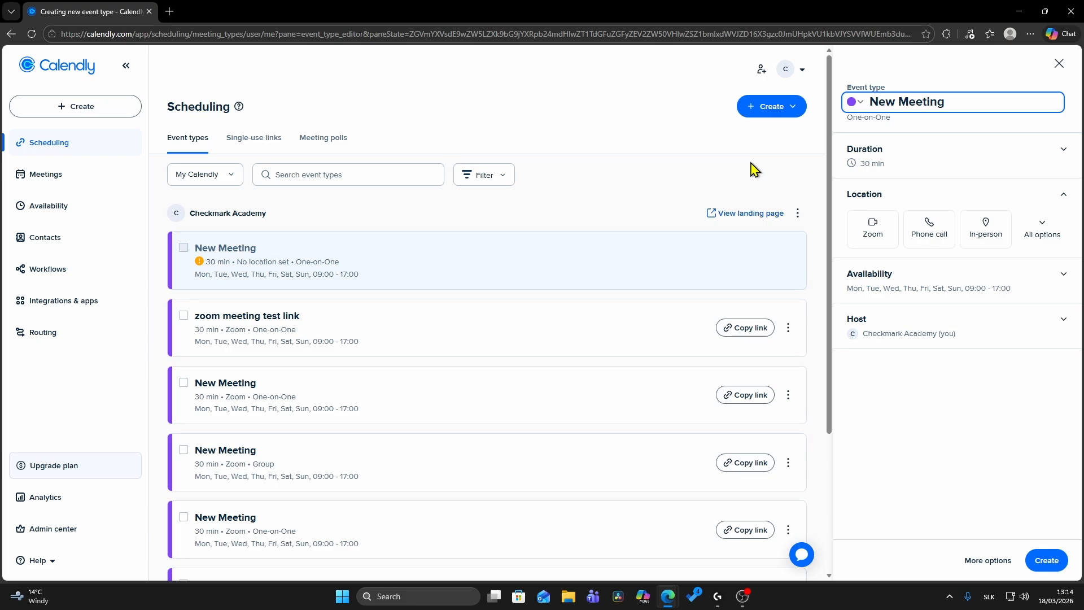
pyautogui.tripleClick(959, 104)
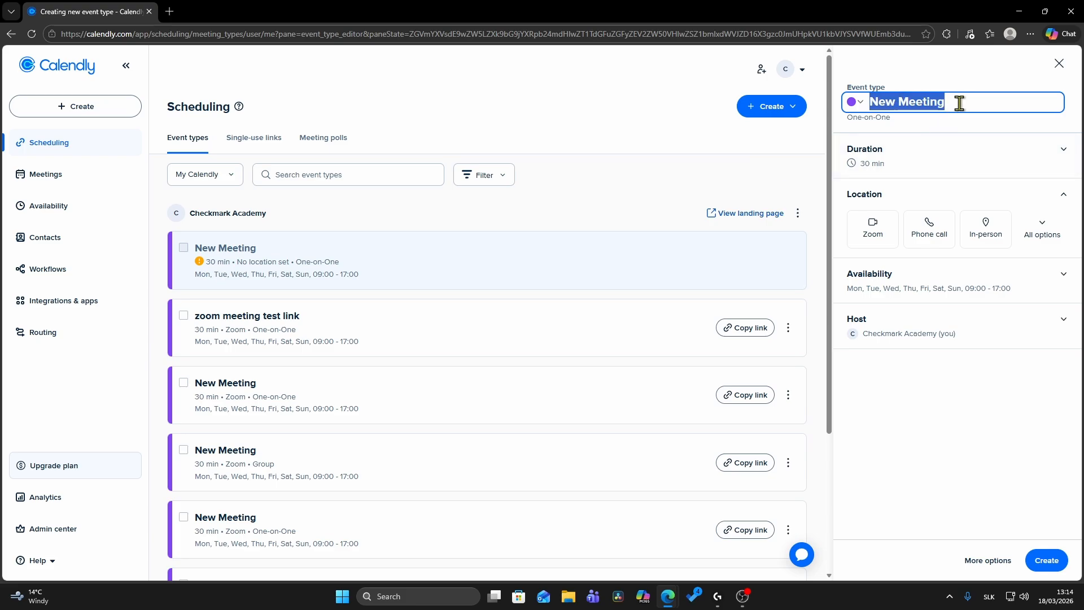
pyautogui.write('test')
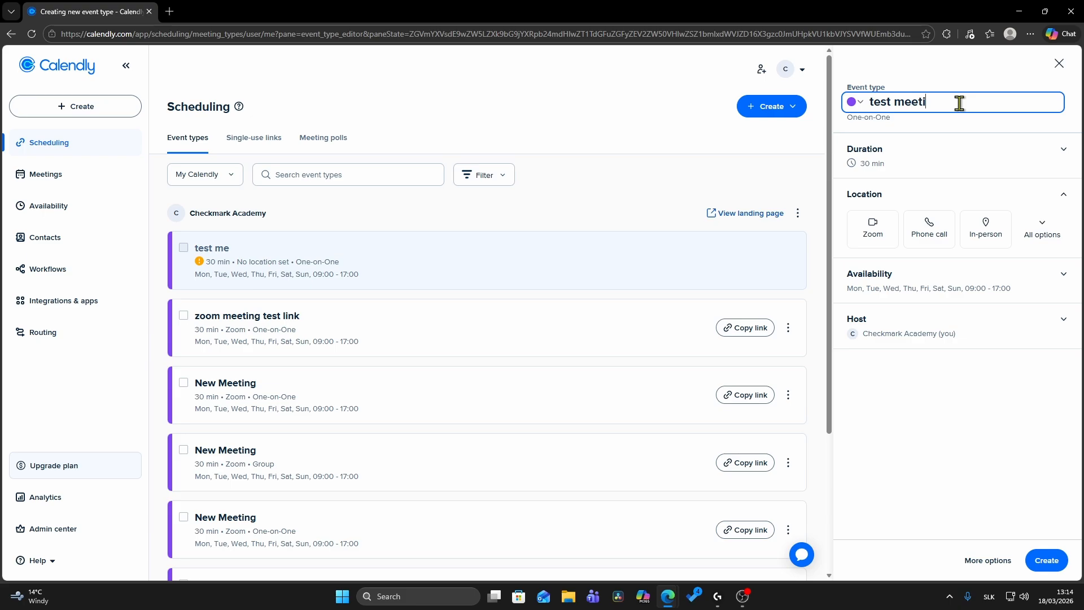
# Set the test meeting's duration to 1 hr
pyautogui.click(940, 166)
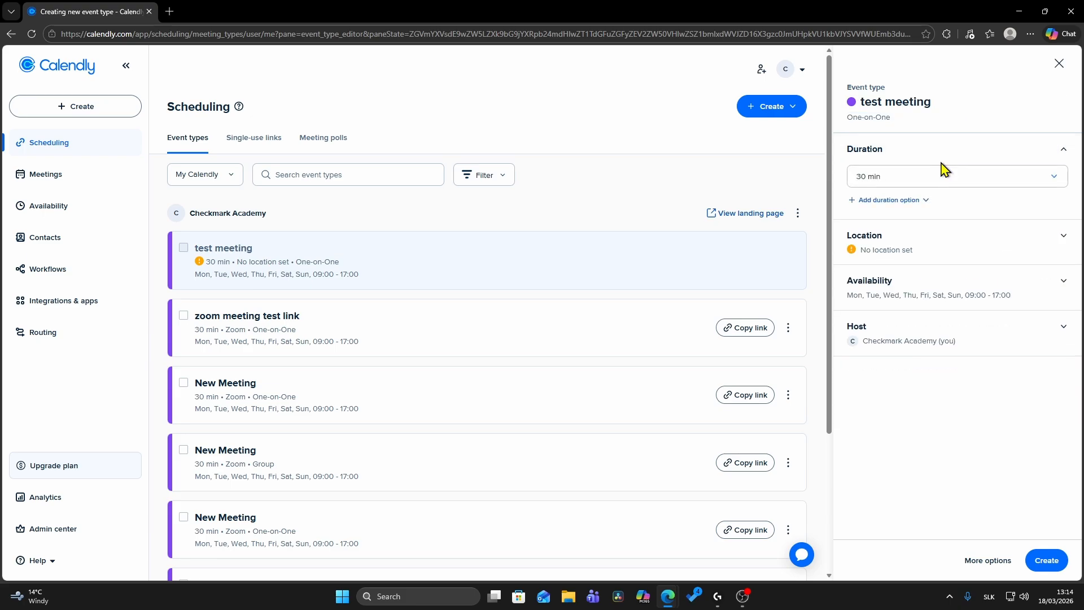
pyautogui.click(925, 179)
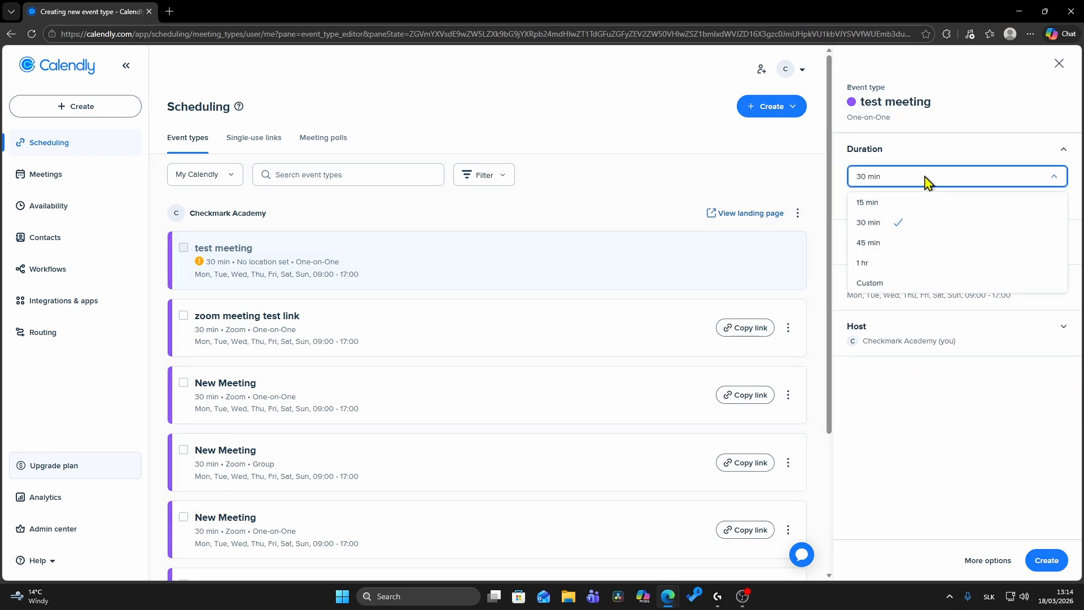
pyautogui.click(881, 263)
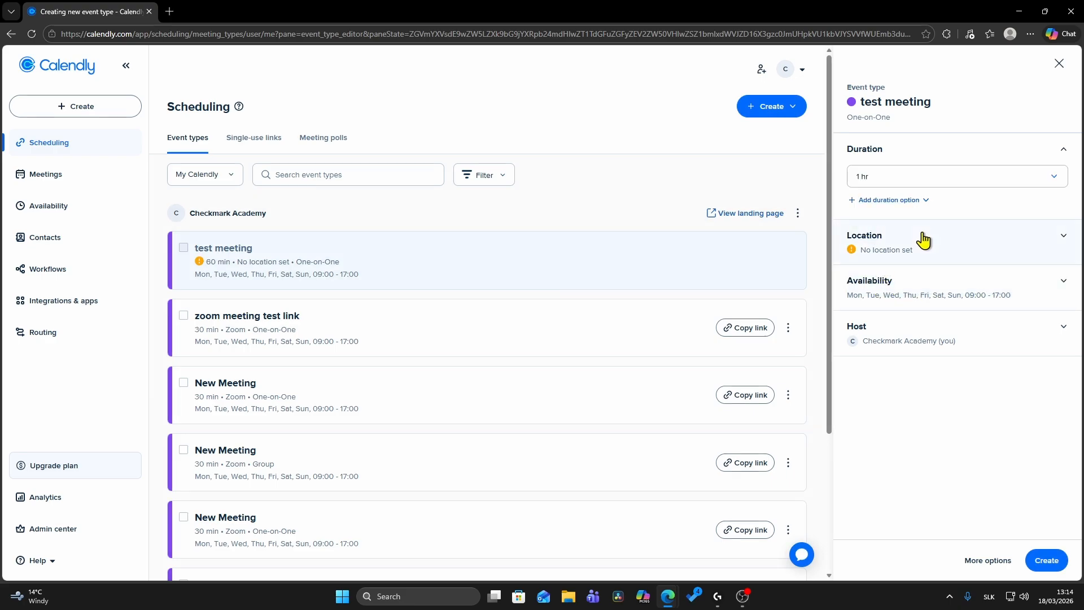
# Set Zoom as the test meeting's location
pyautogui.click(941, 239)
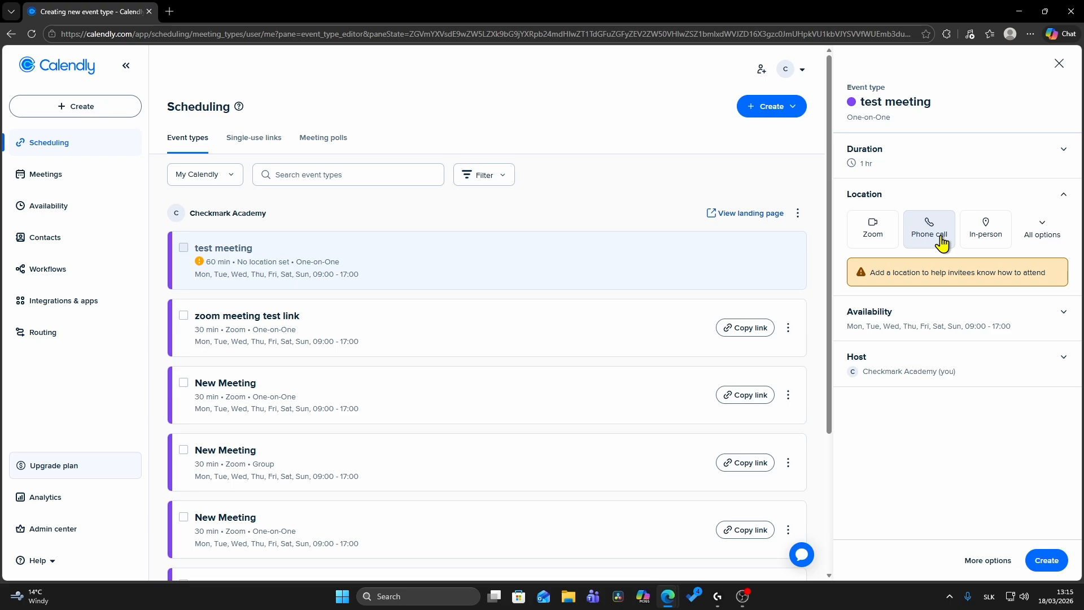
pyautogui.click(874, 238)
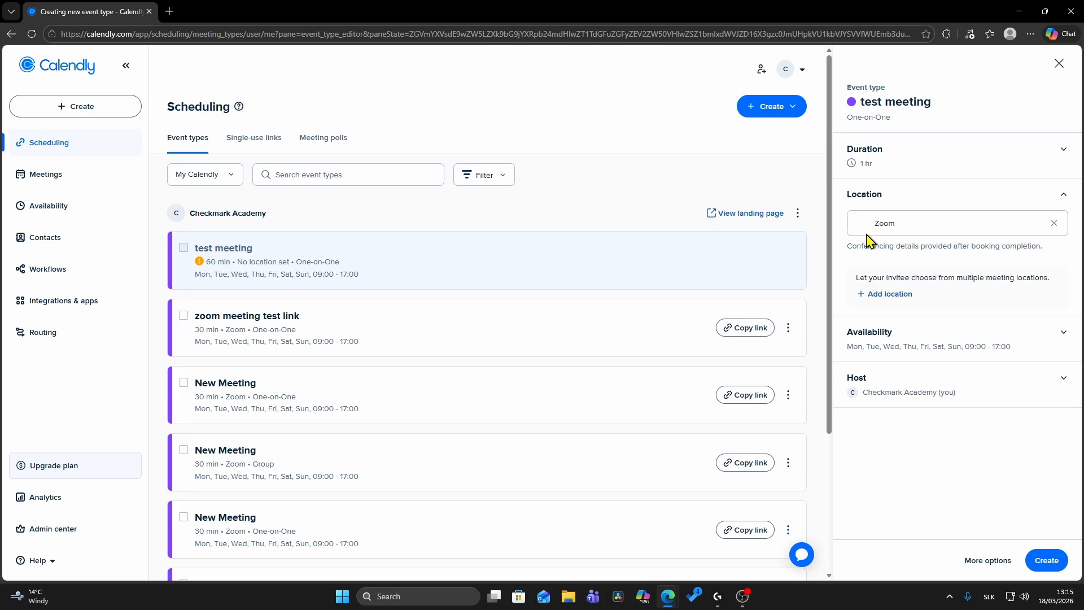
pyautogui.click(1054, 223)
pyautogui.click(1043, 237)
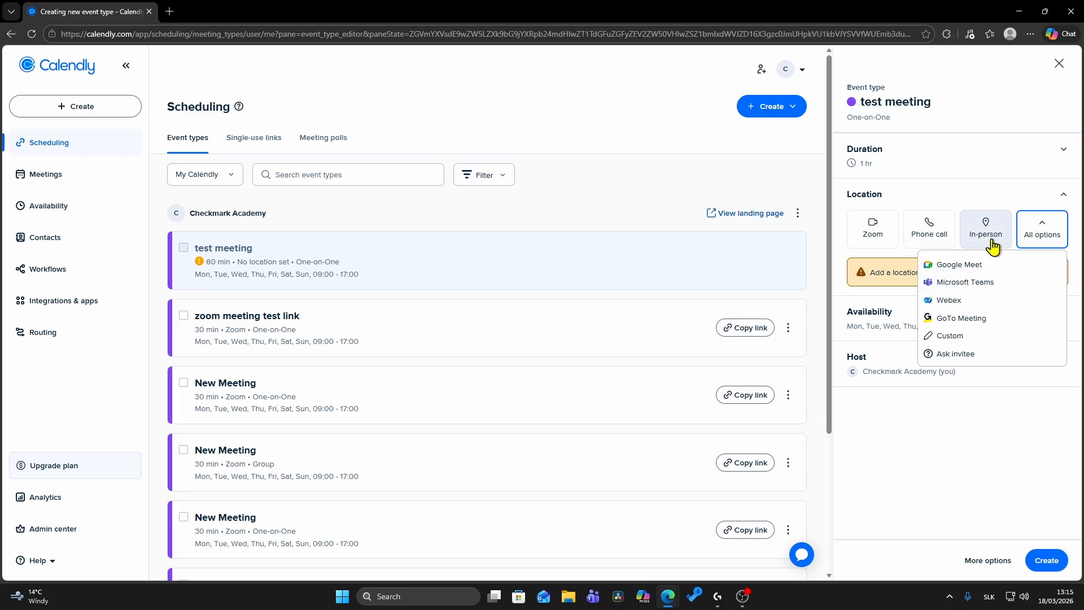
pyautogui.click(876, 240)
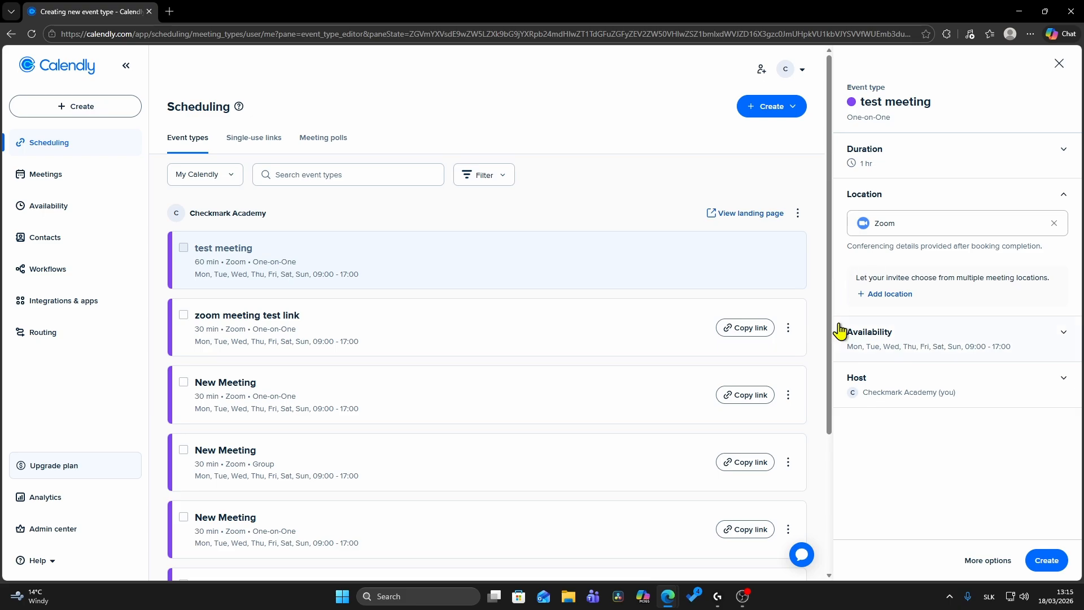
# Edit the default working hours schedule from the event's availability settings and remove the Saturday interval
pyautogui.click(929, 341)
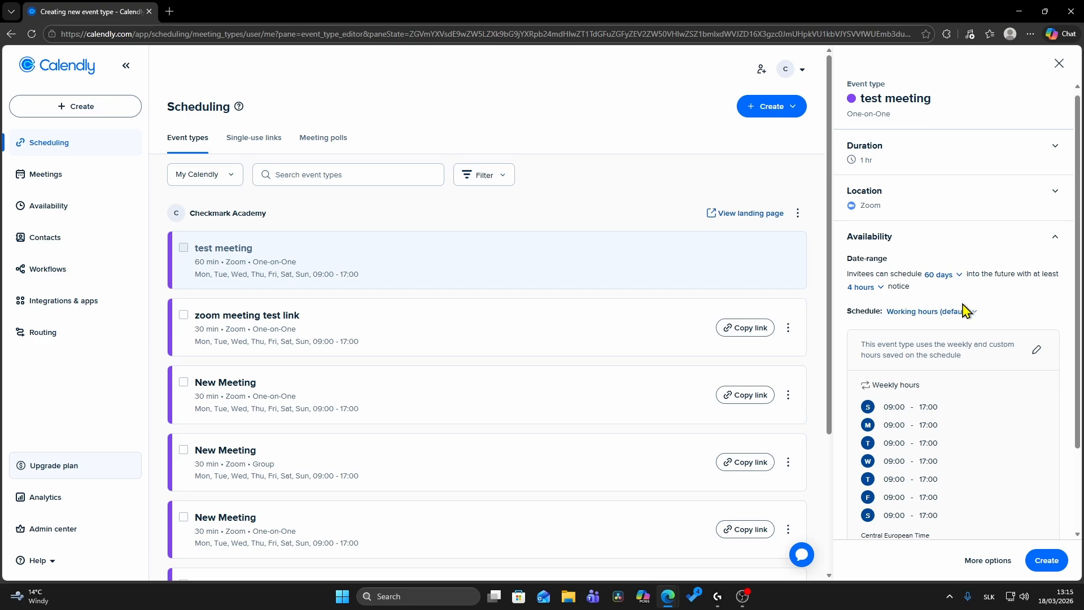
pyautogui.scroll(-2, 959, 309)
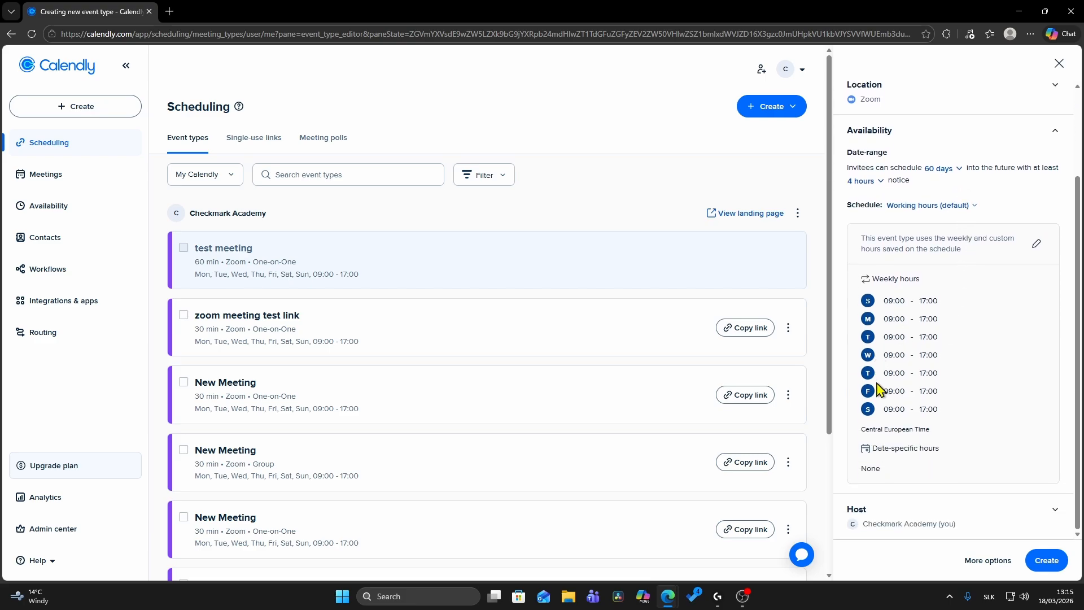
pyautogui.click(1037, 249)
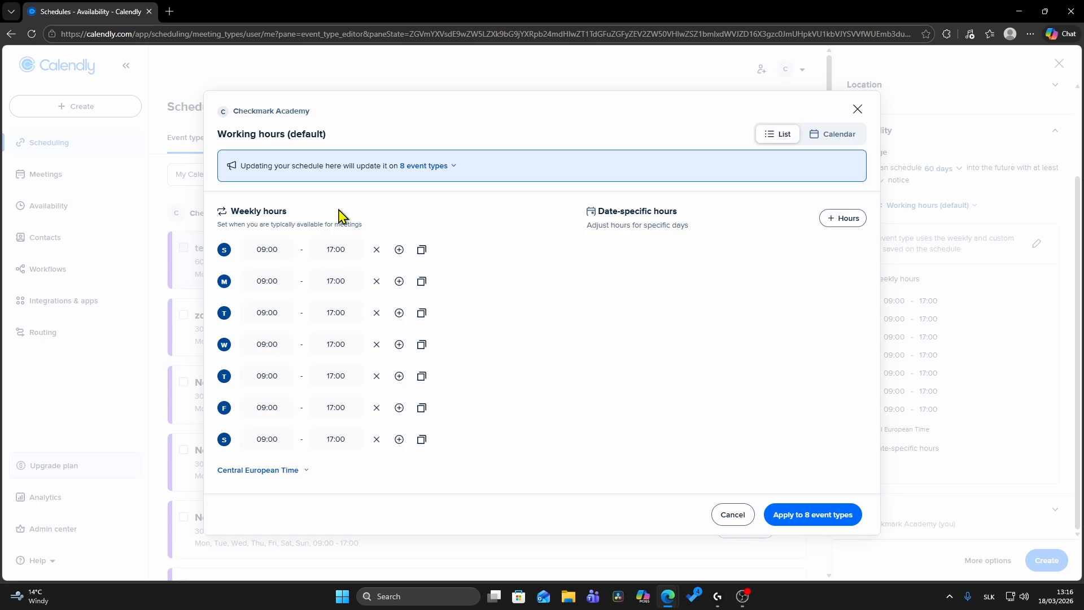
pyautogui.click(377, 439)
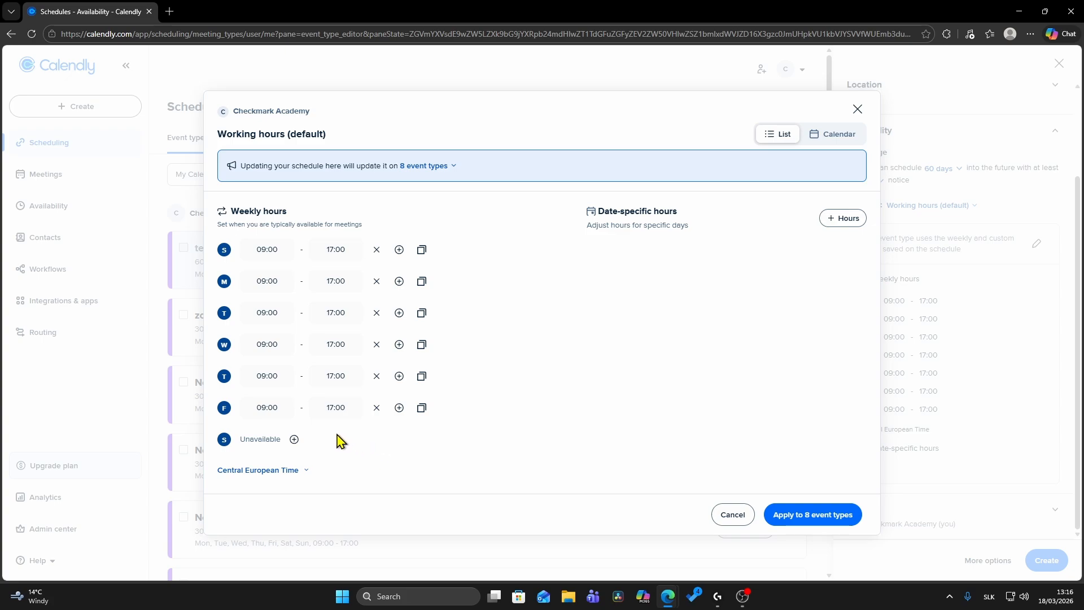
# Set Friday's weekly hours to 08:00–12:00 and apply the schedule to all 8 event types
pyautogui.click(275, 407)
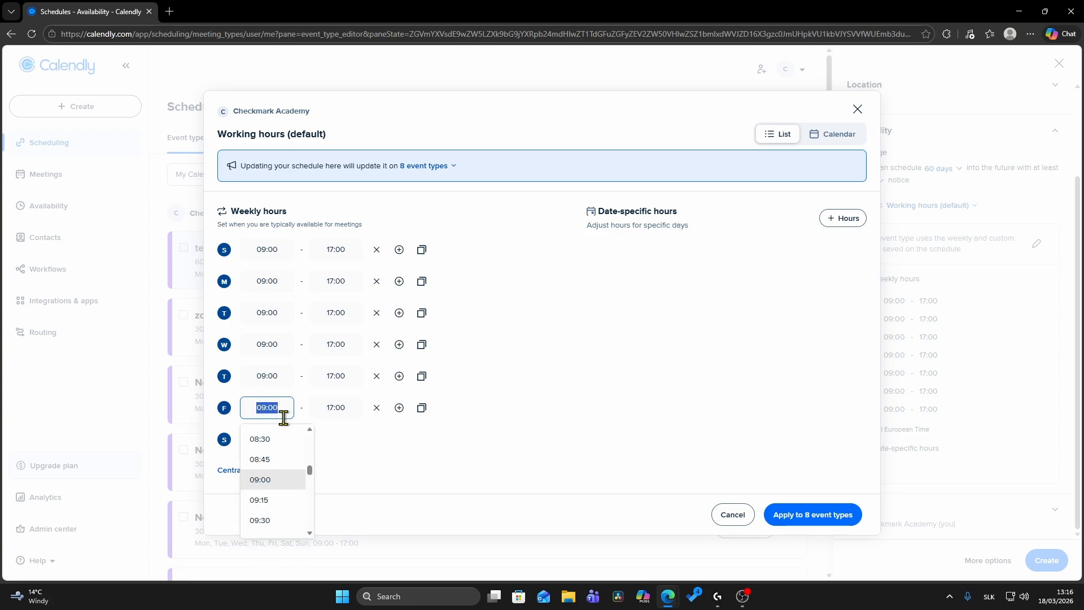
pyautogui.scroll(1, 280, 465)
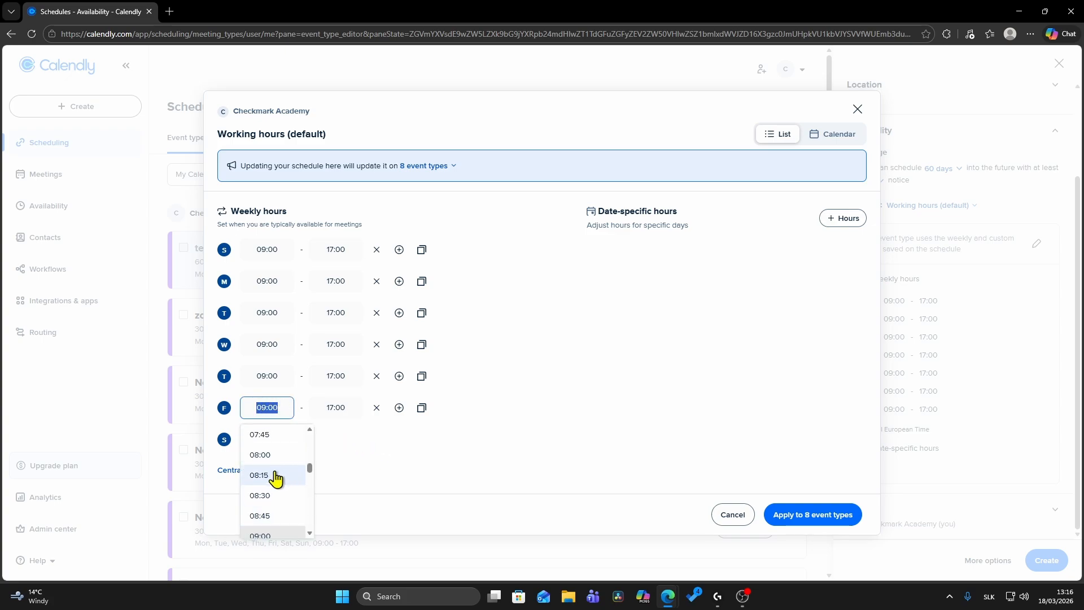
pyautogui.click(269, 458)
pyautogui.click(337, 409)
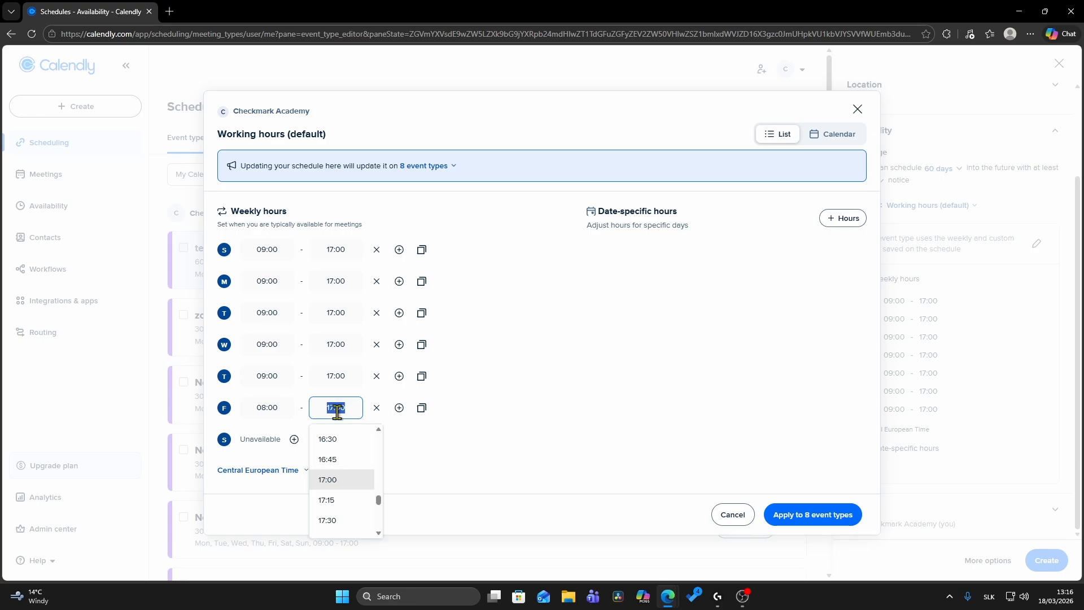
pyautogui.scroll(5, 354, 469)
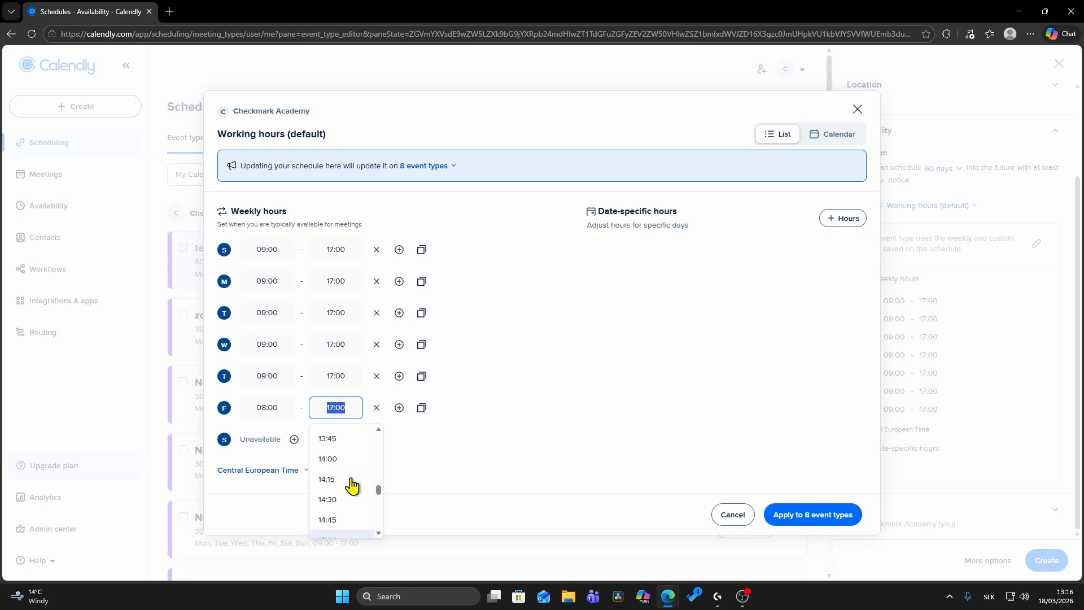
pyautogui.scroll(3, 350, 485)
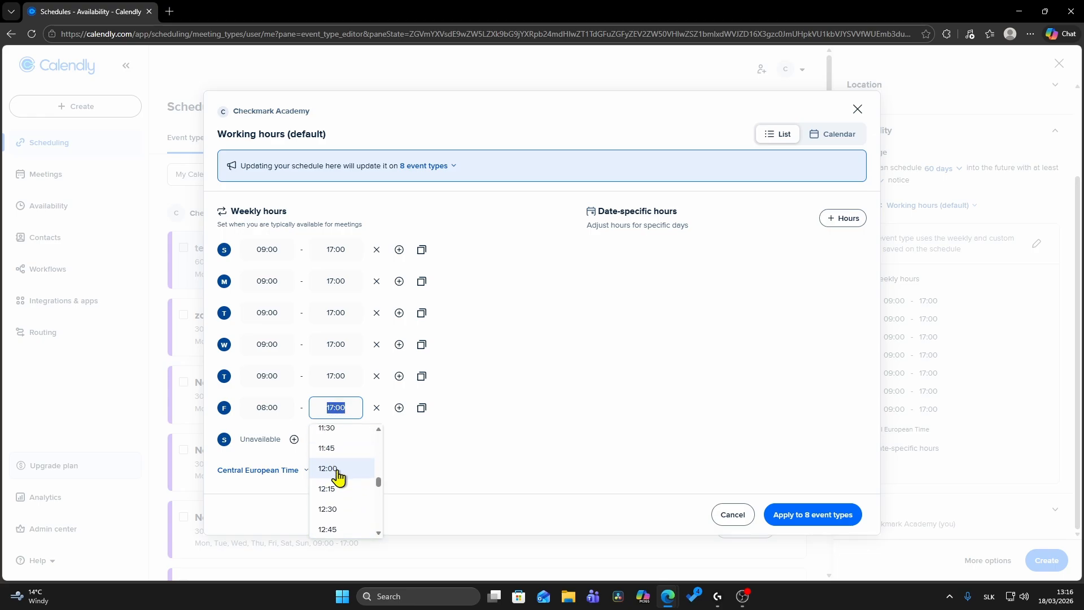
pyautogui.click(340, 479)
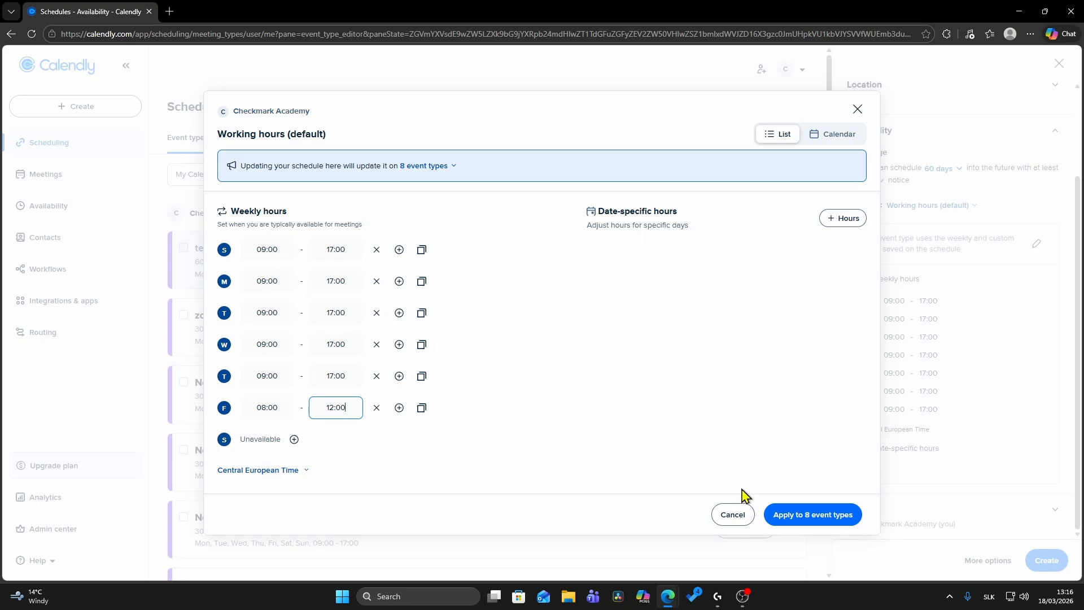
pyautogui.click(808, 520)
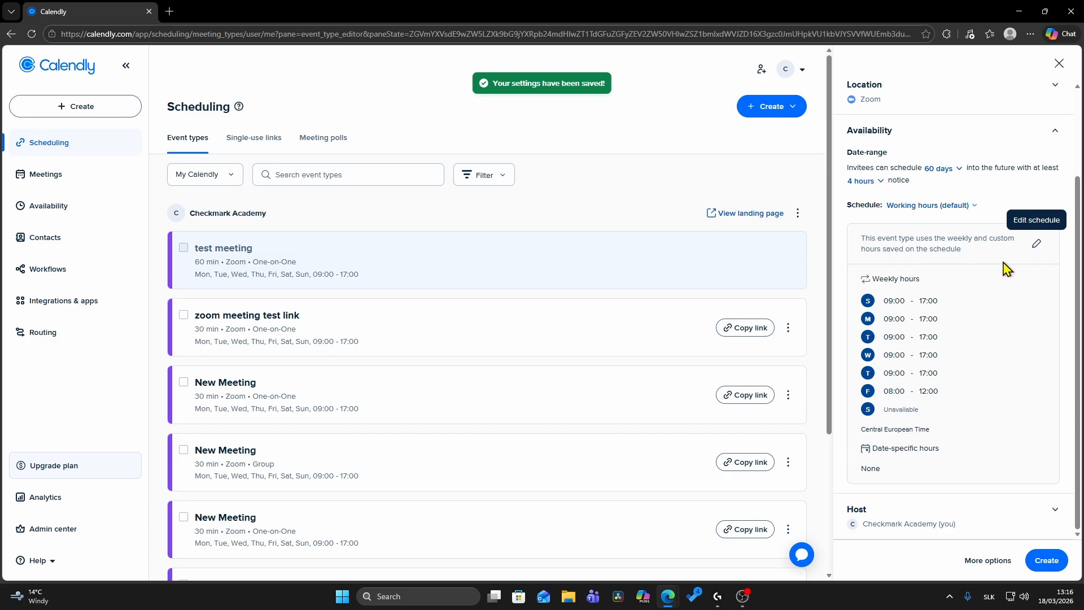
# Review the host choices, keep the own account as host, and create the event type
pyautogui.click(1047, 136)
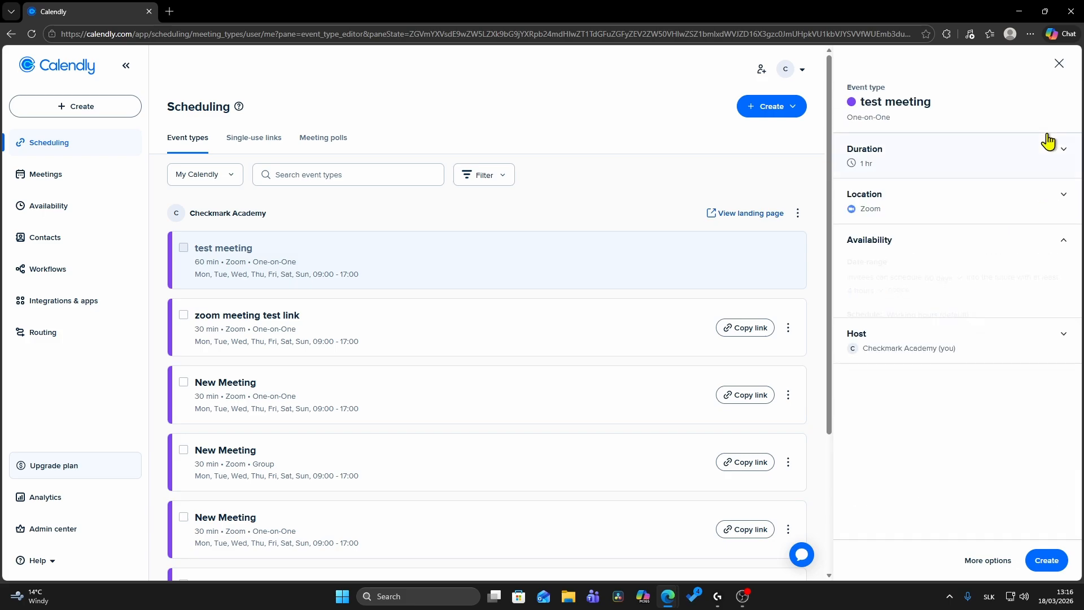
pyautogui.click(1019, 300)
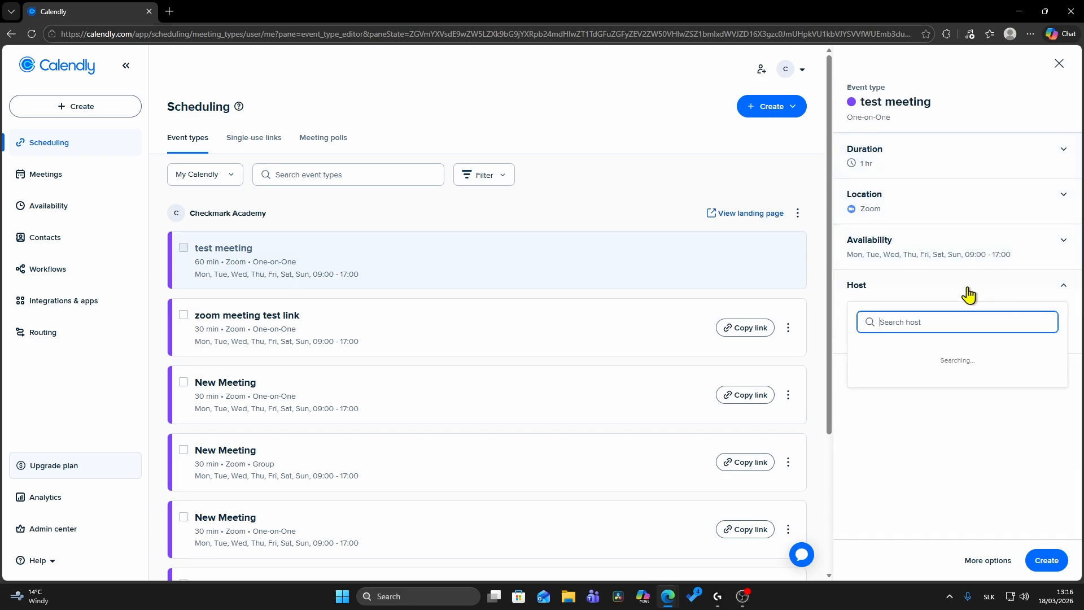
pyautogui.click(944, 300)
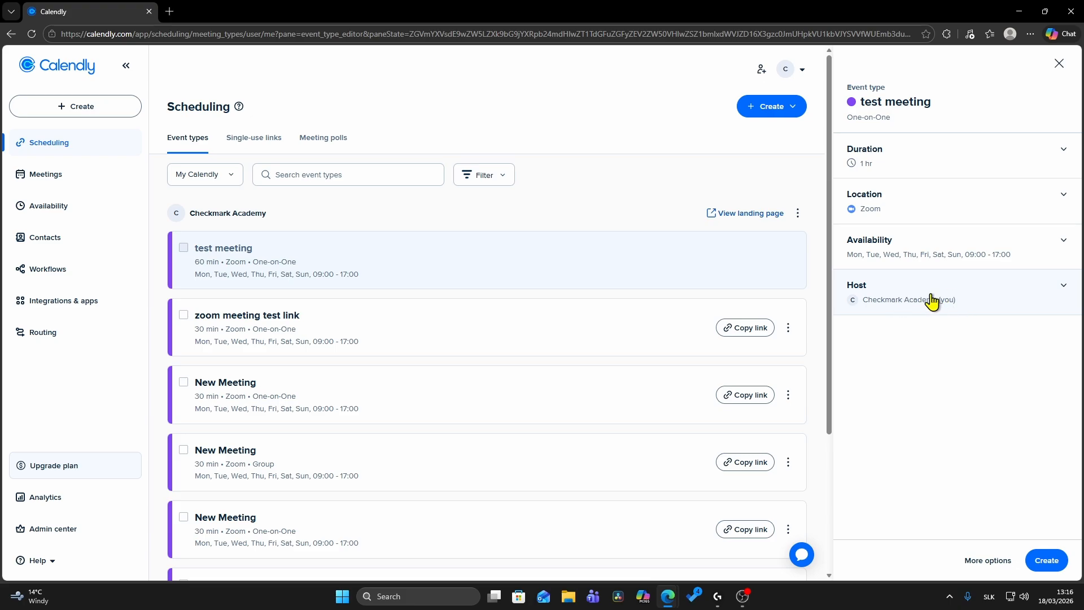
pyautogui.click(991, 303)
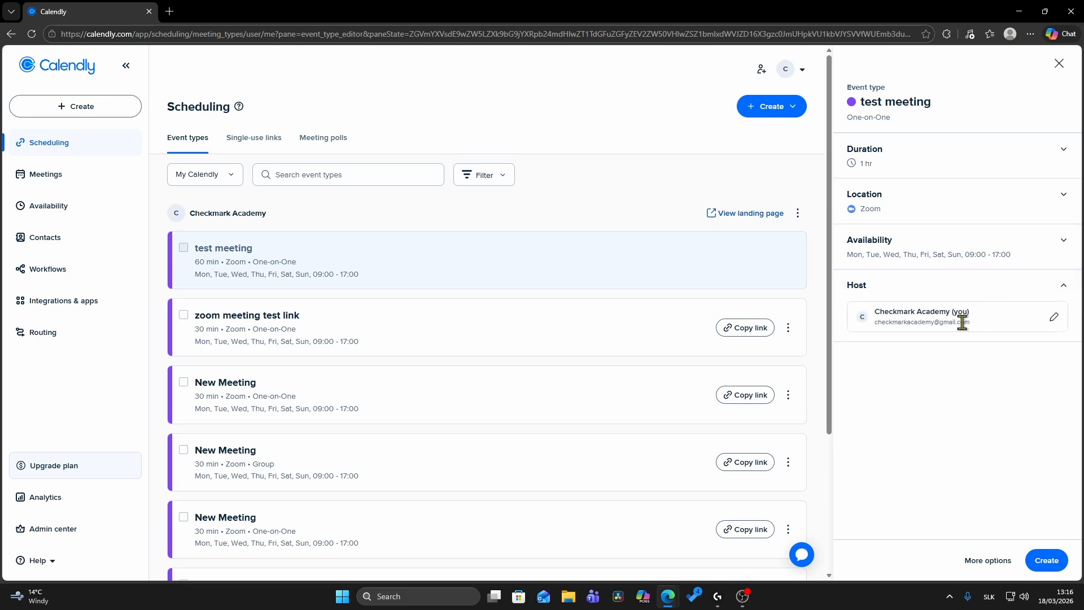
pyautogui.click(1054, 317)
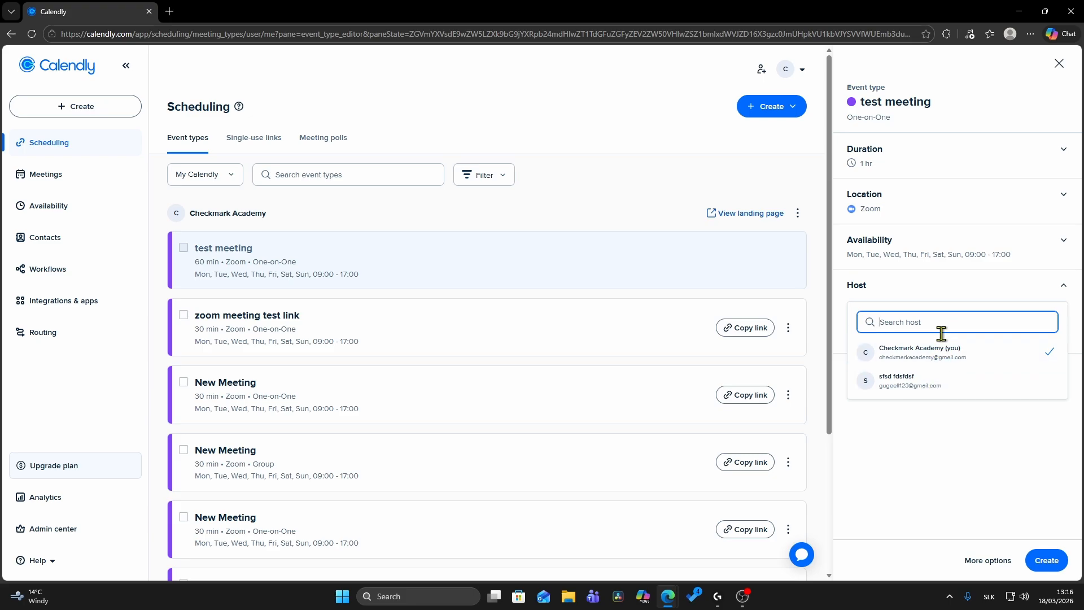
pyautogui.click(1026, 420)
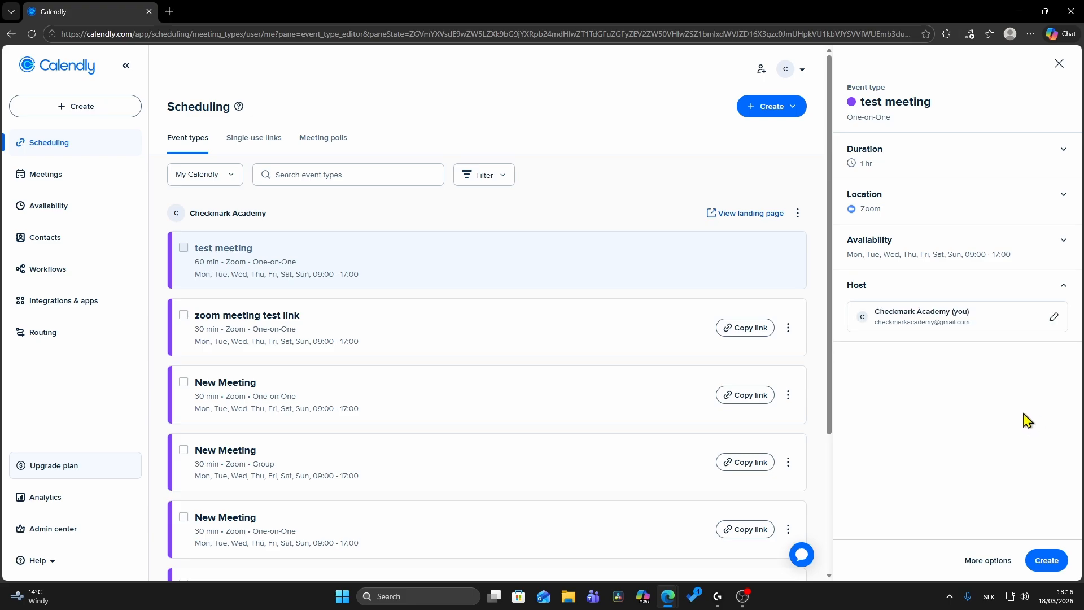
pyautogui.click(1045, 561)
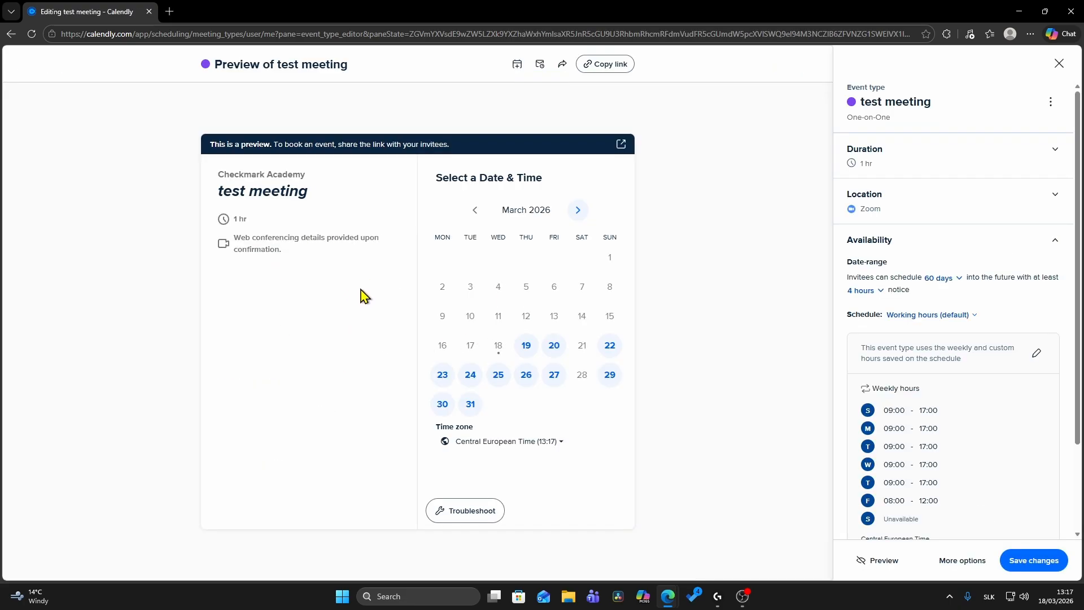
# Check the time slots for Friday, March 20 in the preview and open the event's live booking page
pyautogui.click(554, 354)
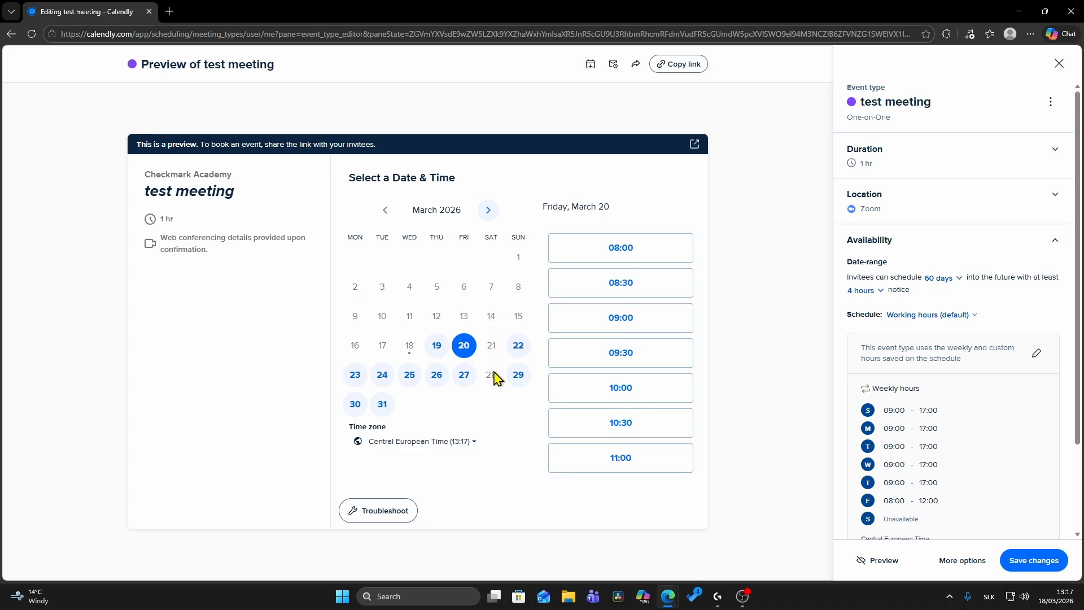
pyautogui.click(695, 146)
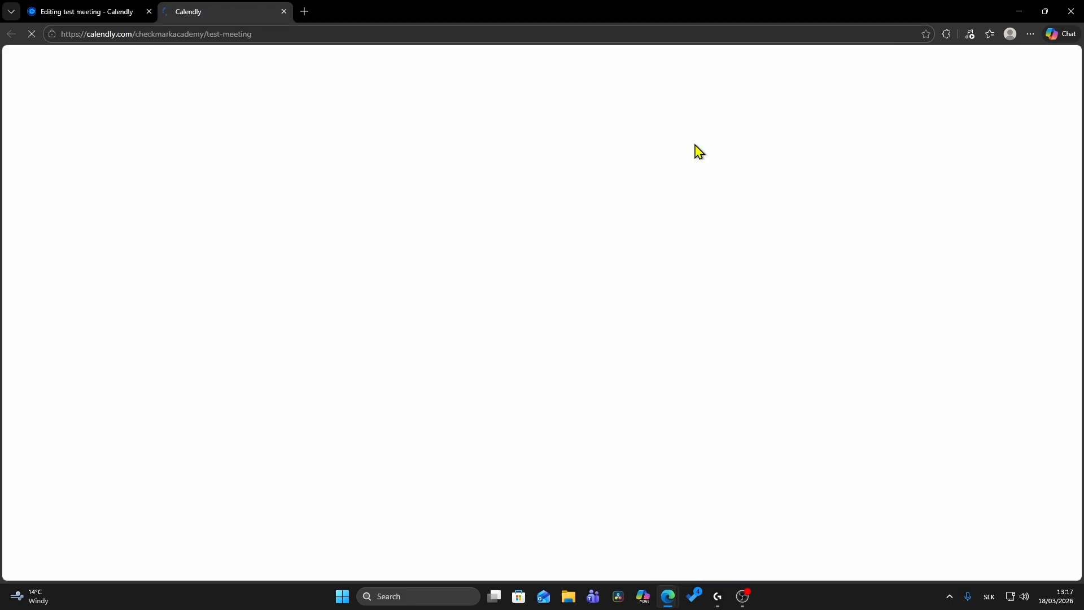
pyautogui.click(120, 13)
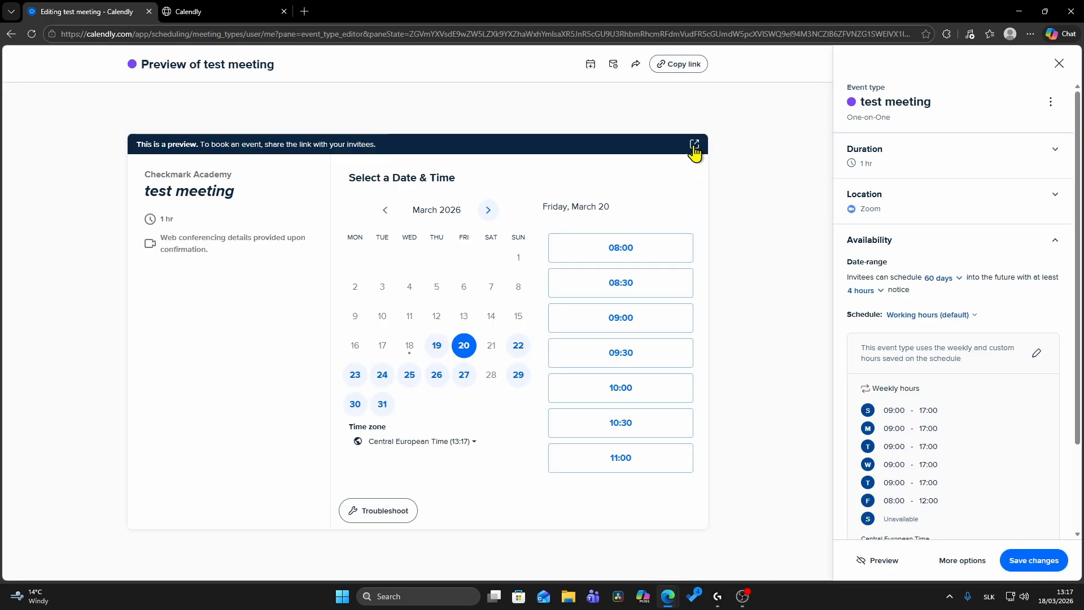
pyautogui.click(218, 17)
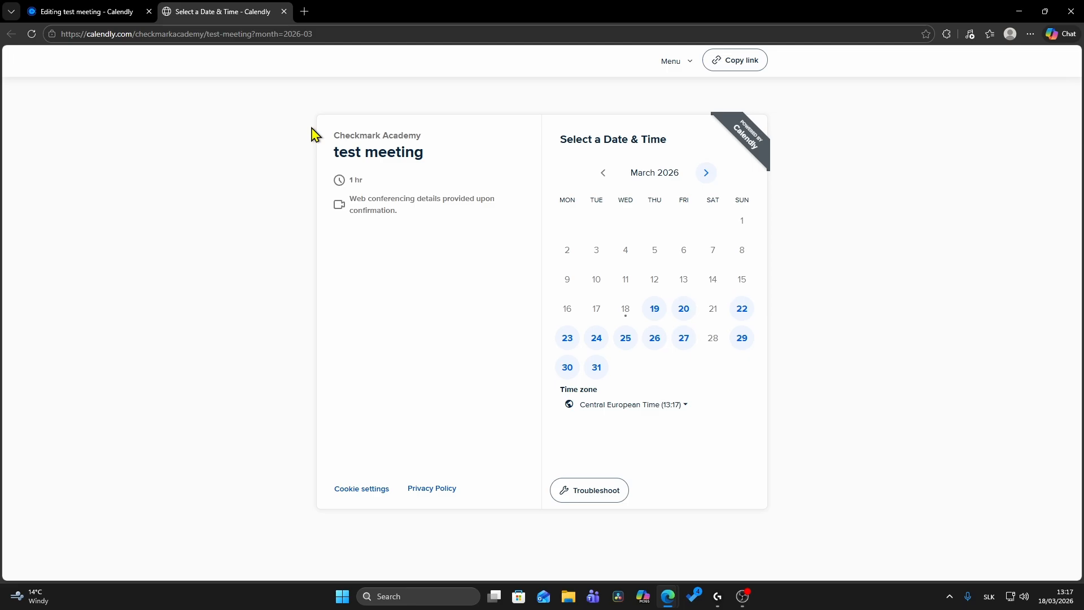
# Select the 08:00 slot on Friday, March 20 for the test meeting and continue to the booking details
pyautogui.click(685, 322)
pyautogui.click(751, 219)
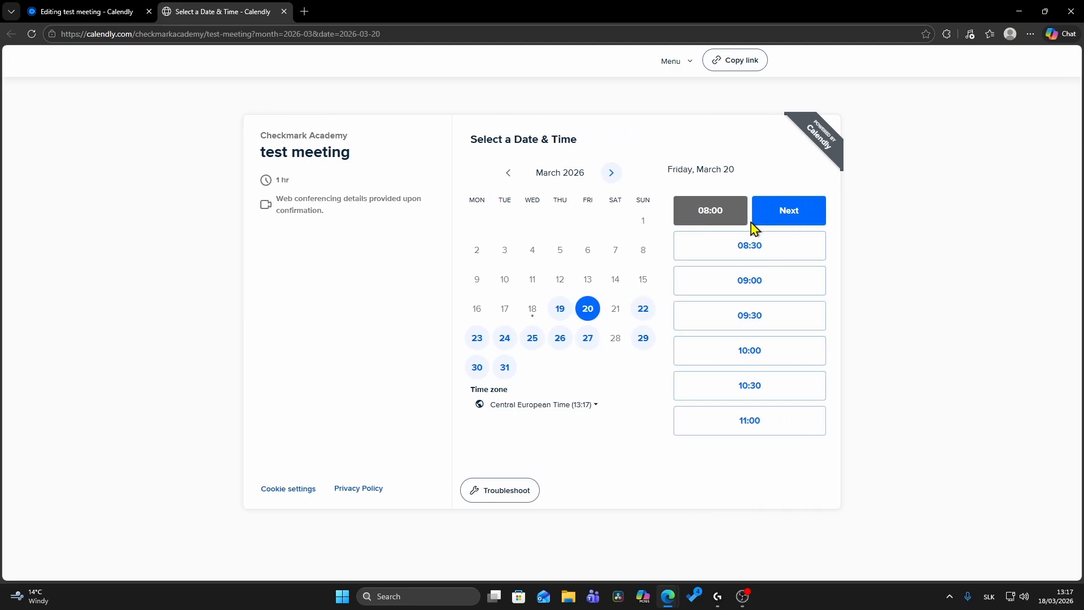
pyautogui.click(790, 212)
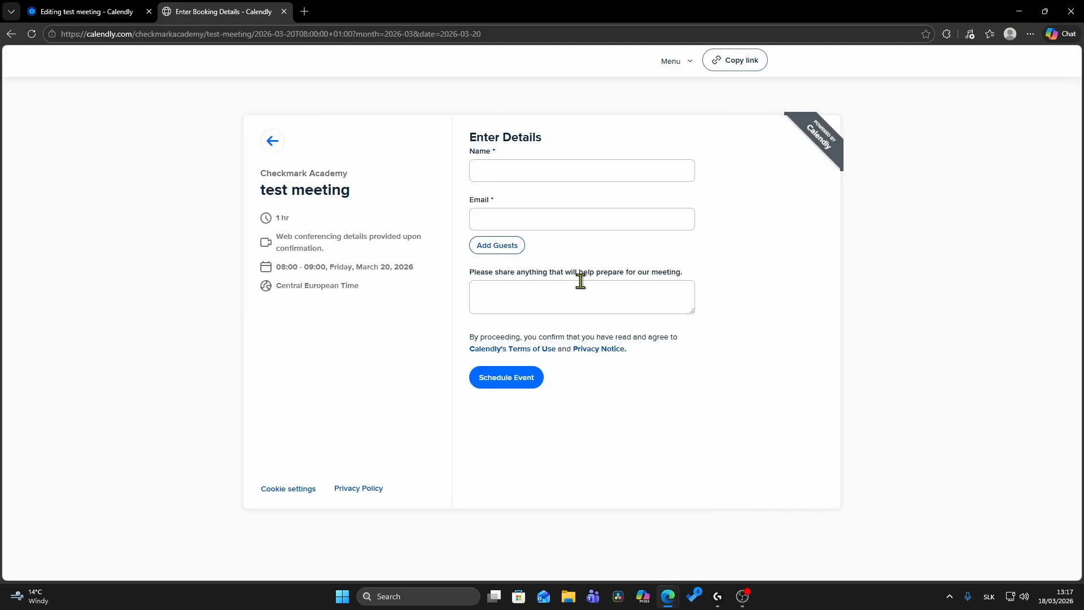
# Enter "test name" as the invitee, fill in the email address, show the guest email field, and schedule the event without guests or notes
pyautogui.click(518, 176)
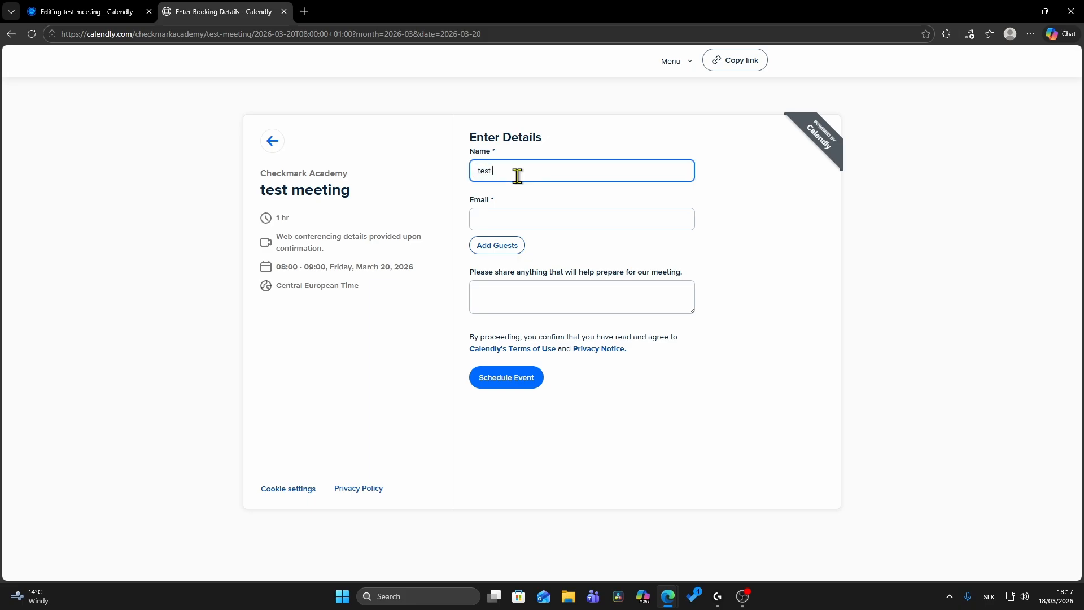
pyautogui.click(544, 220)
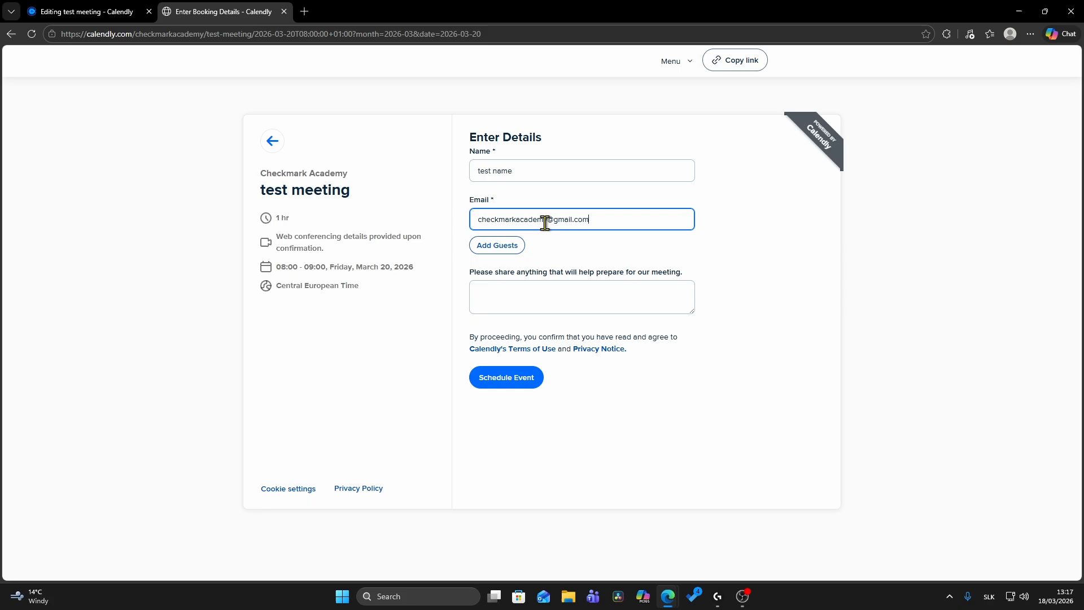
pyautogui.click(498, 251)
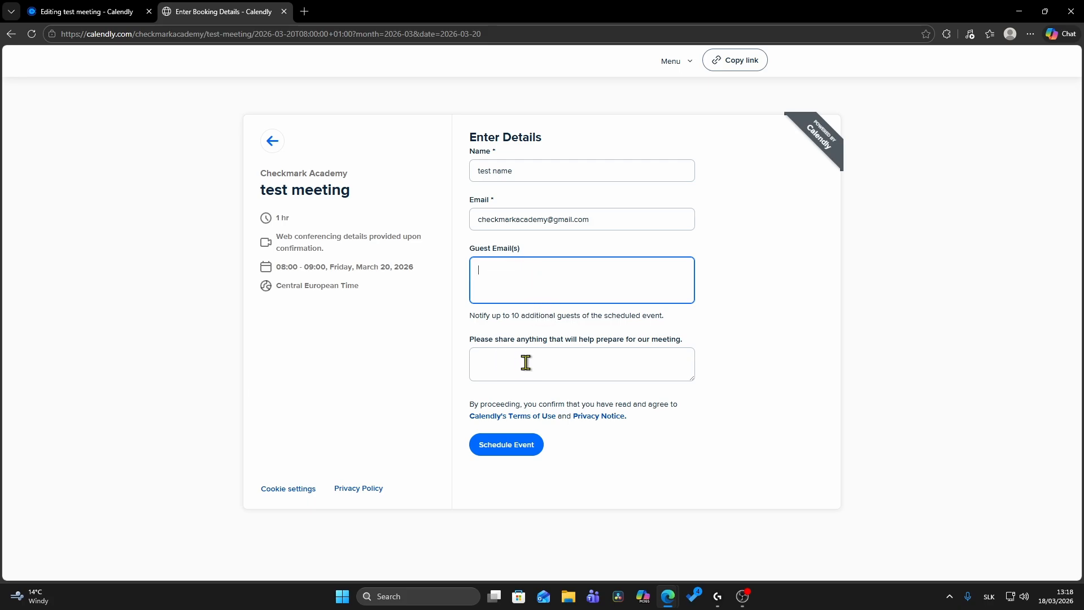
pyautogui.click(481, 357)
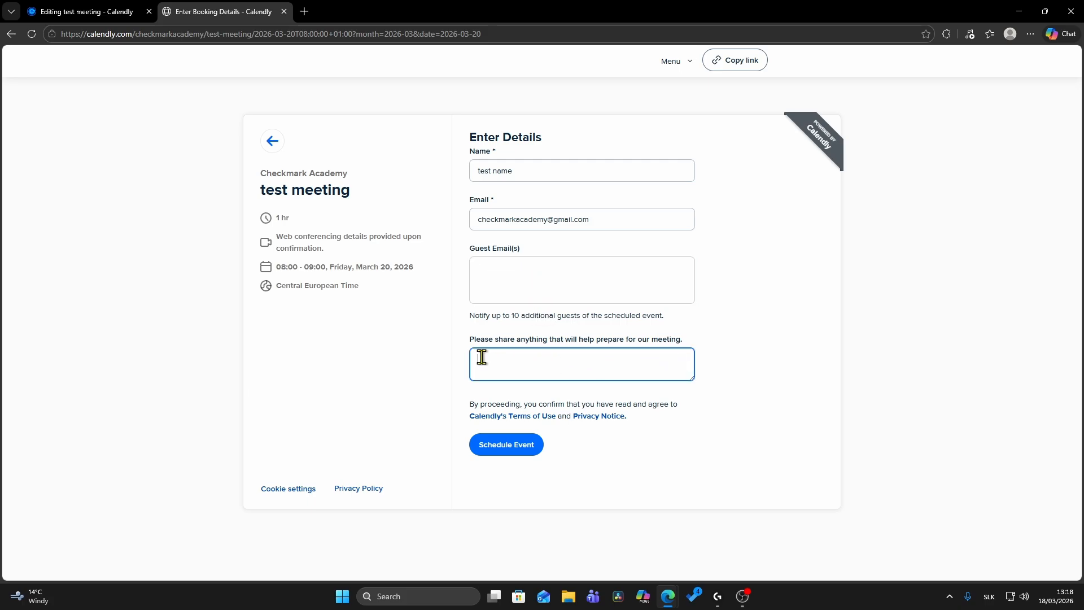
pyautogui.click(513, 455)
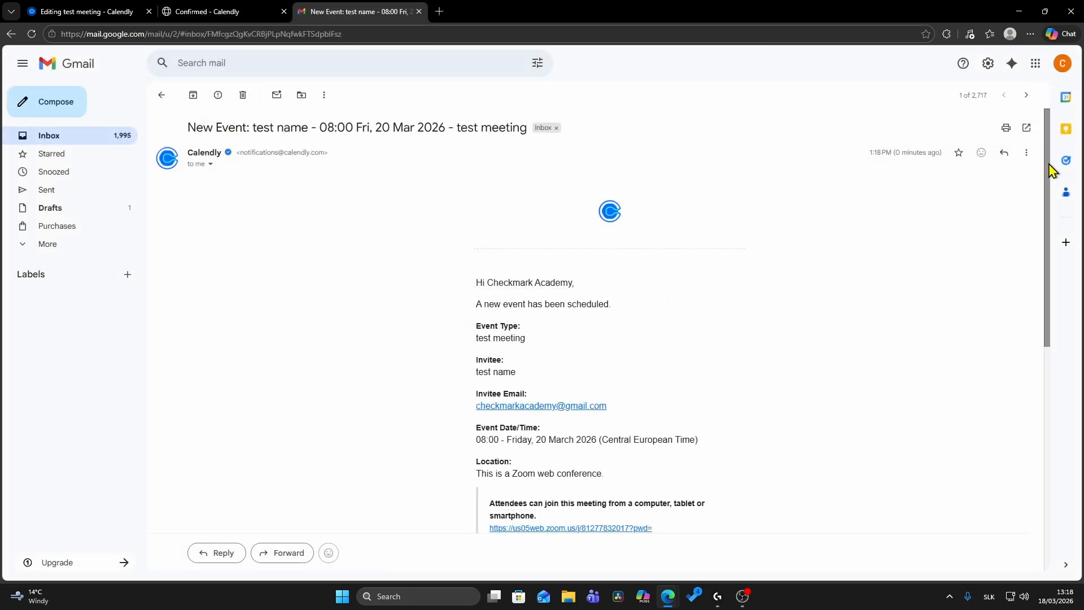
# Review the new-event notification email in Gmail, open its Zoom meeting link, and dismiss the Zoom Workplace app hint
pyautogui.moveTo(1047, 170); pyautogui.dragTo(1045, 242)
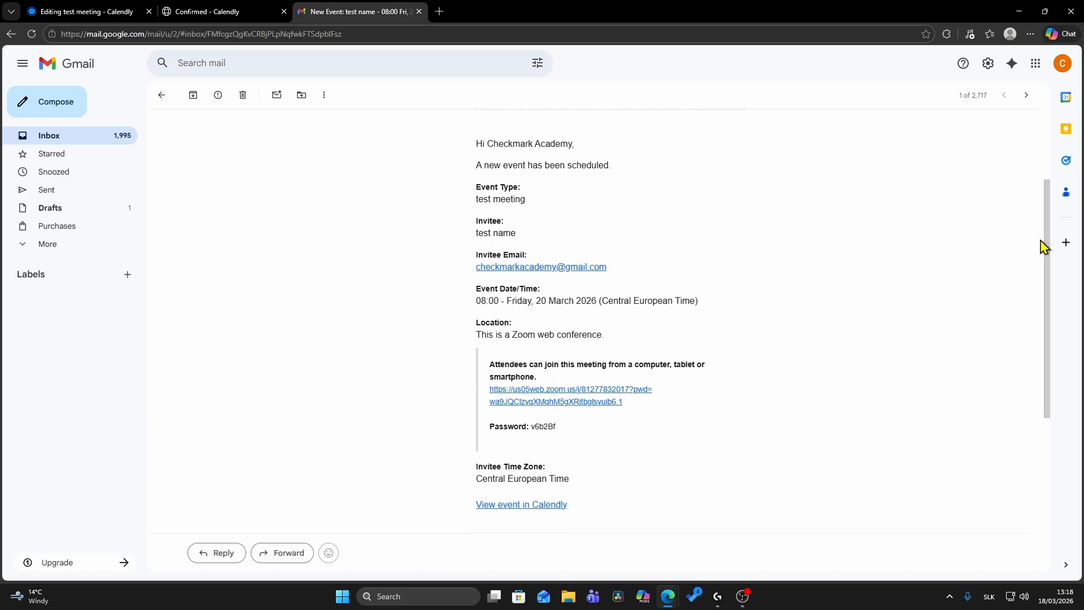
pyautogui.click(536, 391)
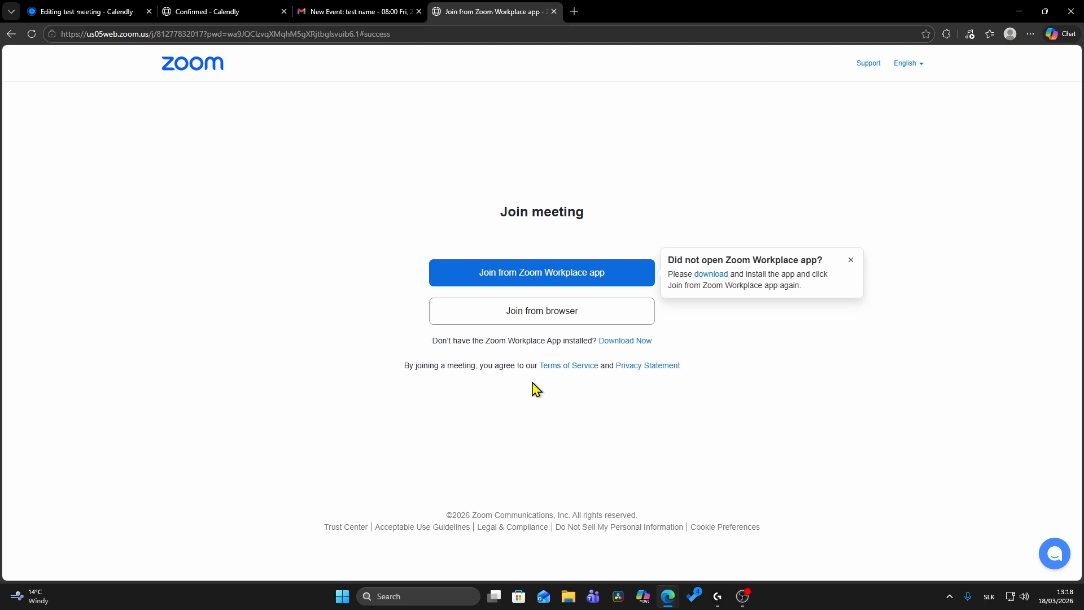
pyautogui.click(850, 260)
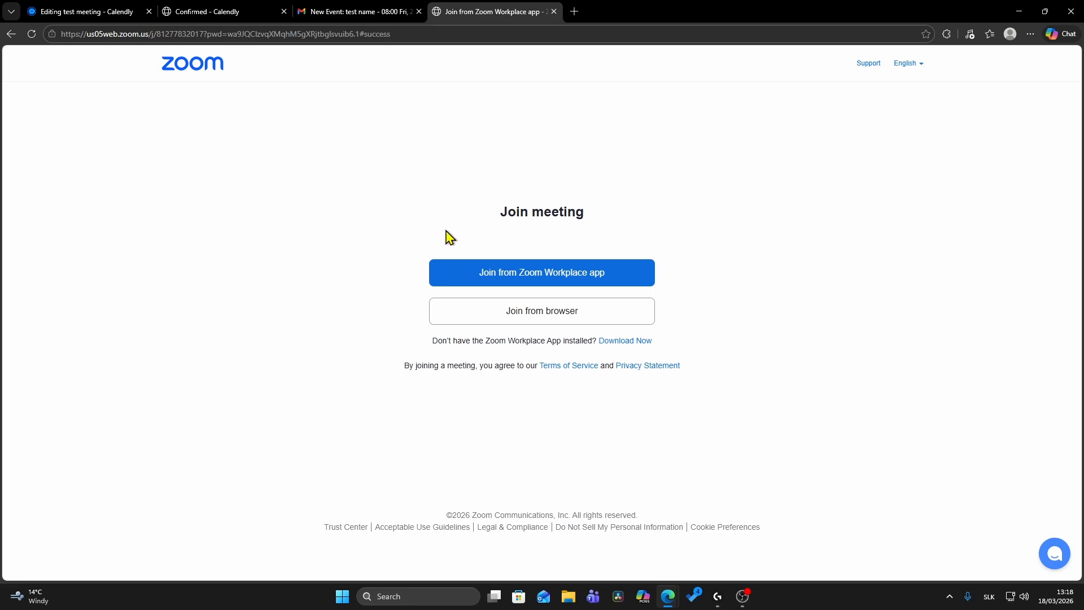
# Return to the notification email, check the meeting password, and reopen the Zoom join page from the link
pyautogui.click(365, 8)
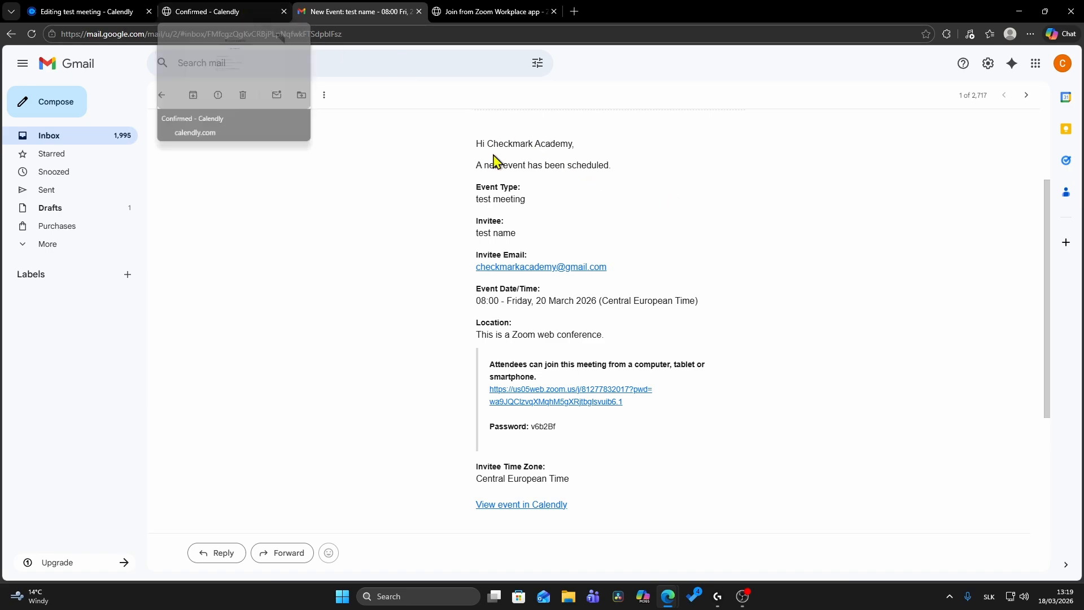
pyautogui.moveTo(561, 434); pyautogui.dragTo(528, 427)
pyautogui.click(564, 436)
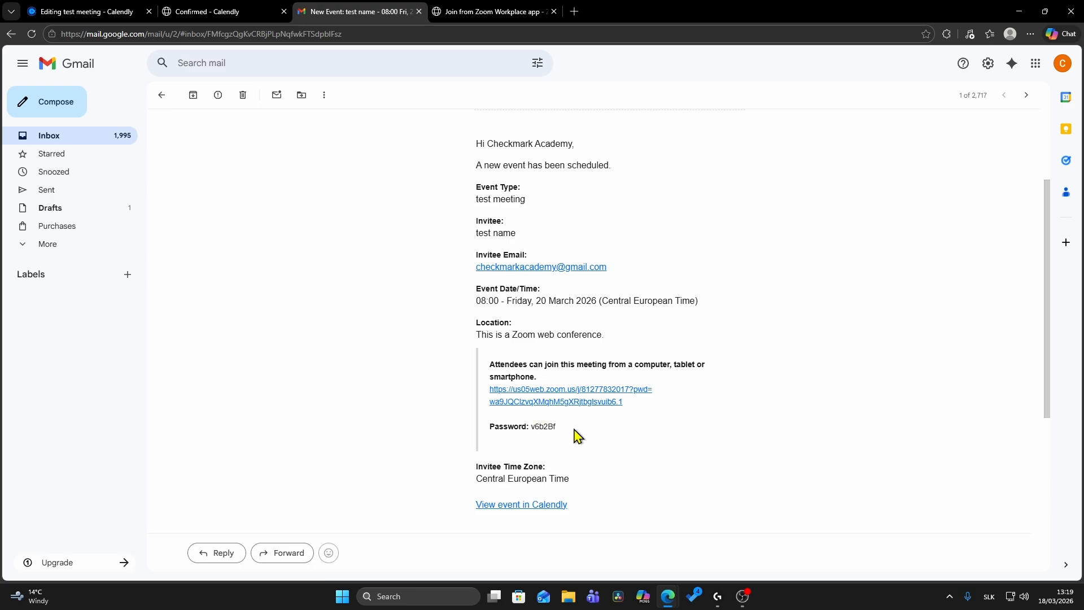
pyautogui.click(506, 389)
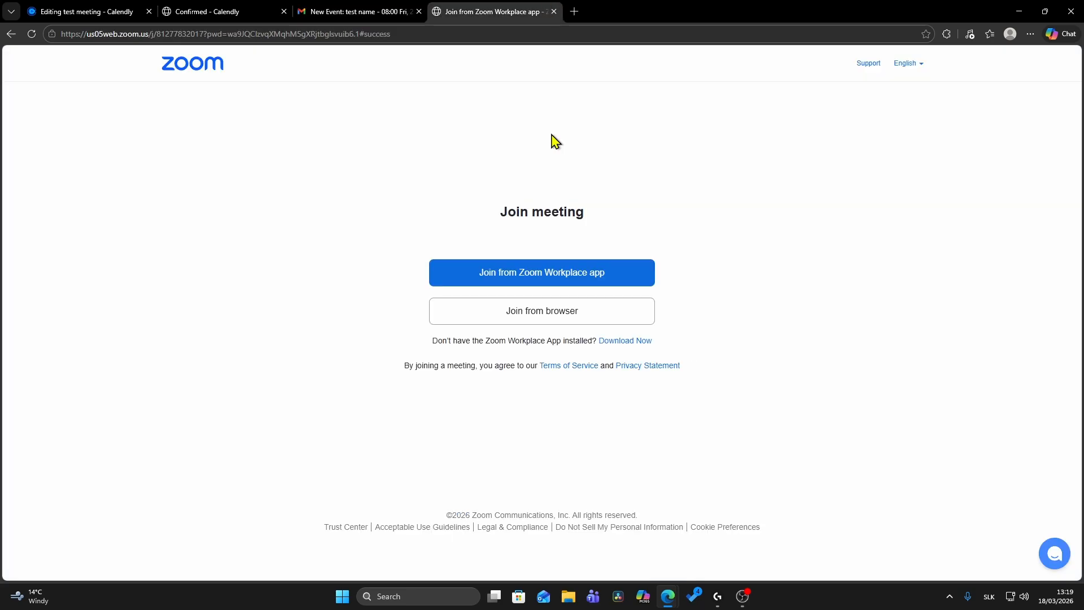
# Switch back to Calendly, close the test meeting editor, and show the list of scheduled meetings
pyautogui.click(85, 12)
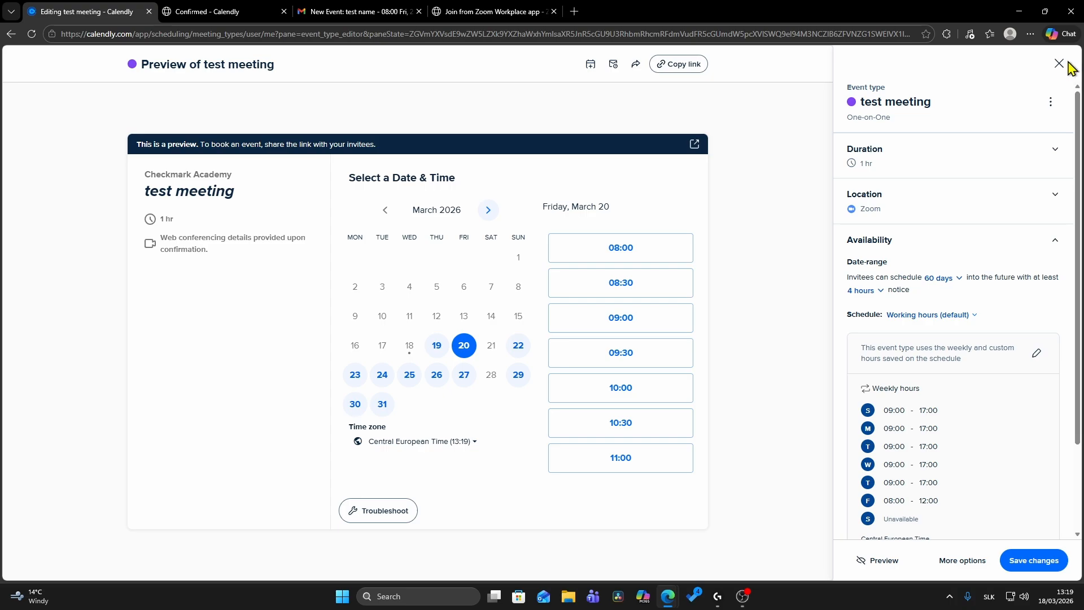
pyautogui.click(1066, 64)
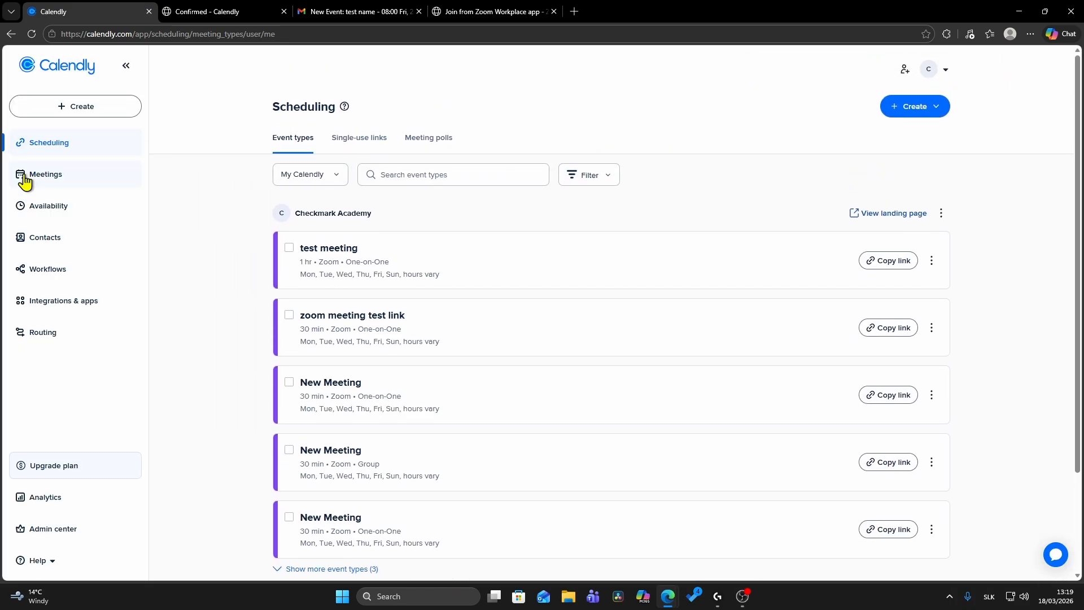
pyautogui.click(24, 182)
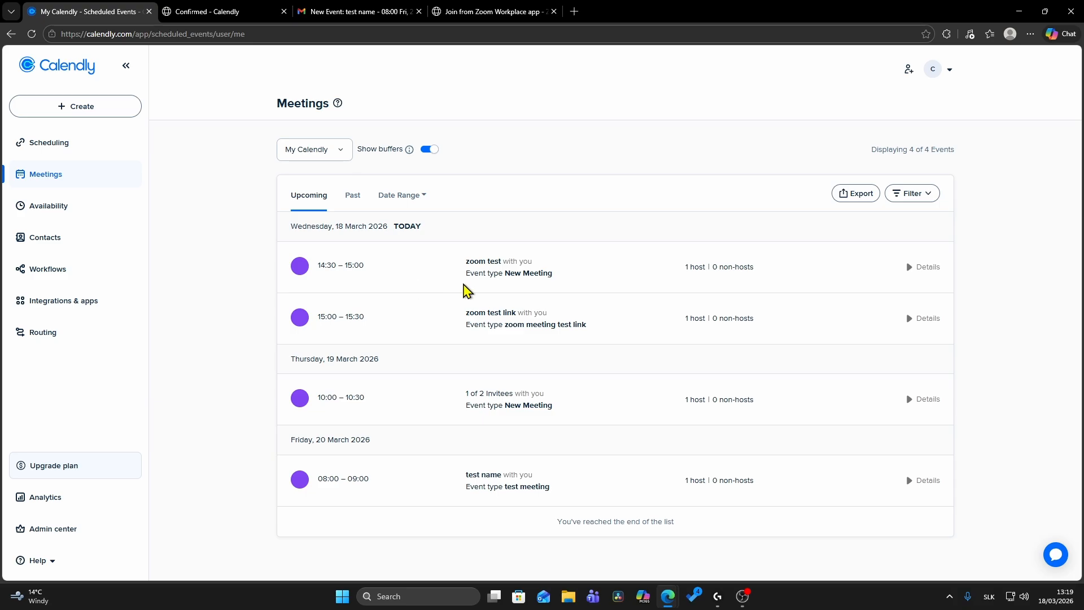
# Cancel today's 14:30–15:00 "zoom test" meeting with the message "we are canceeling this meeting"
pyautogui.click(915, 275)
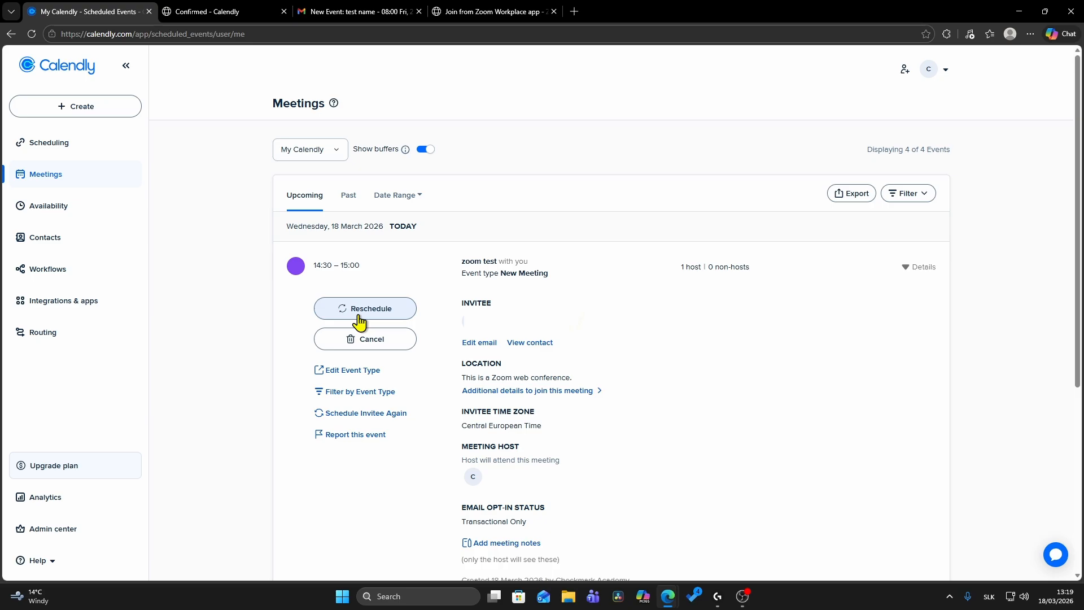
pyautogui.click(355, 340)
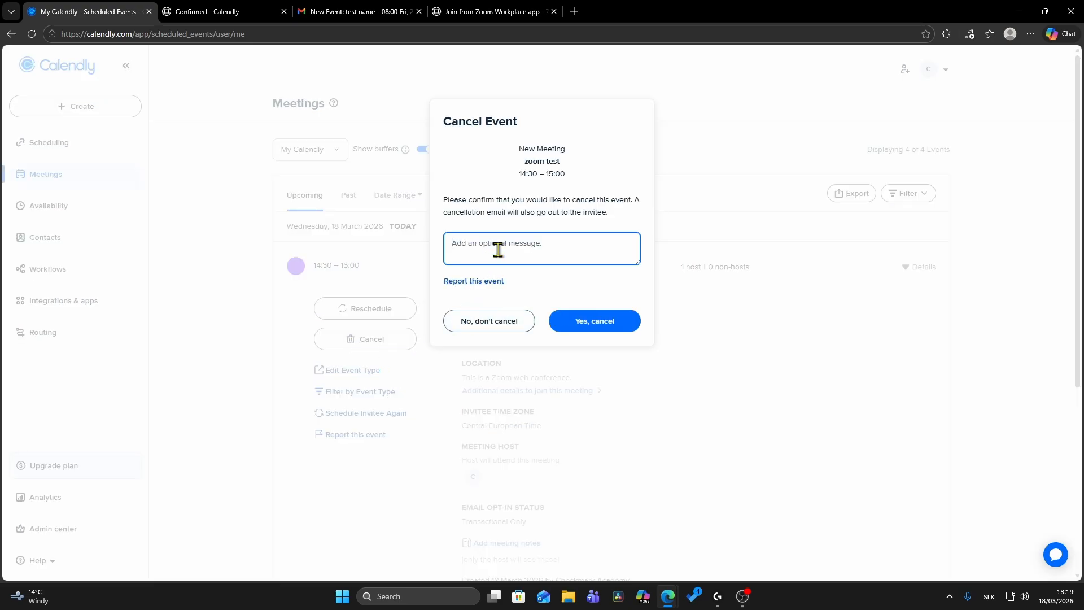
pyautogui.write('we are cancelling this meeting')
pyautogui.click(558, 319)
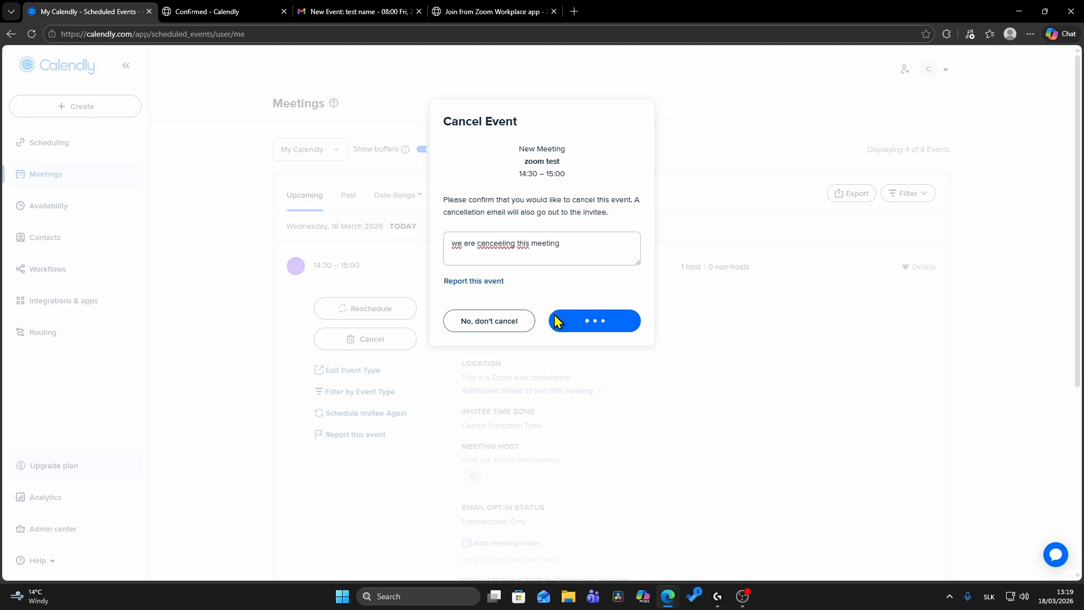